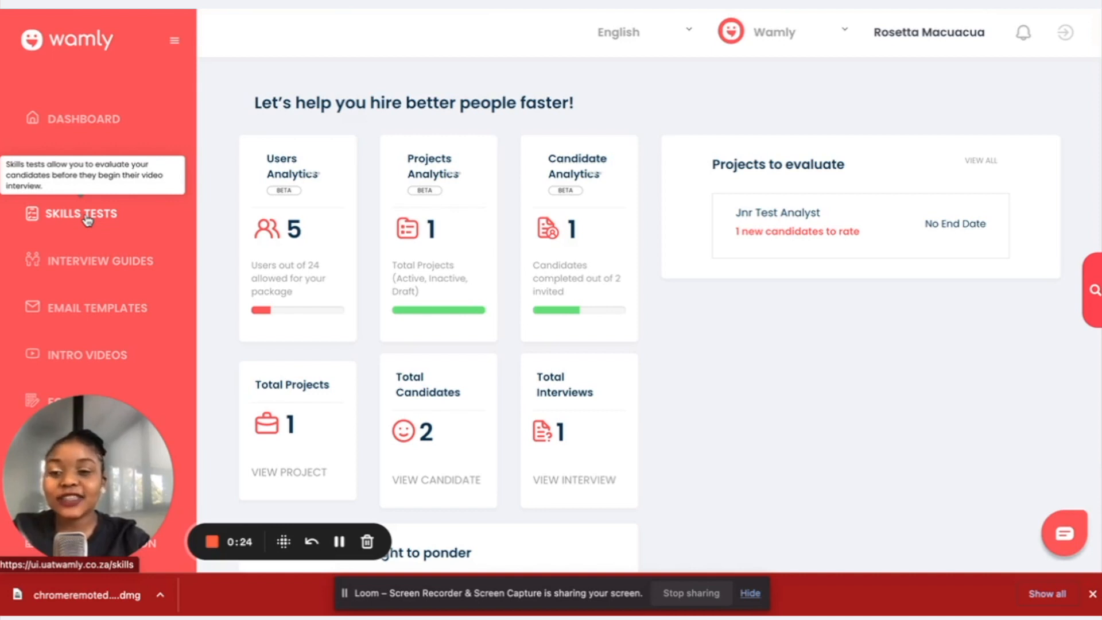
Start a new question in the Skills Tests question library and title it "ISTQB- TEST LEVEL".
left_click(87, 219)
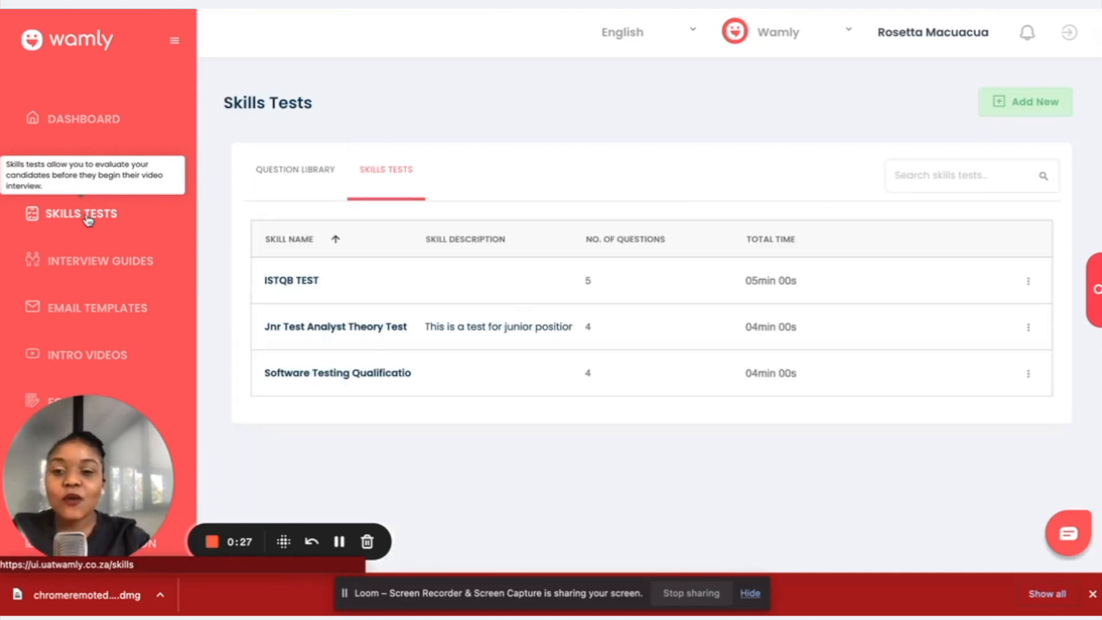
left_click(299, 171)
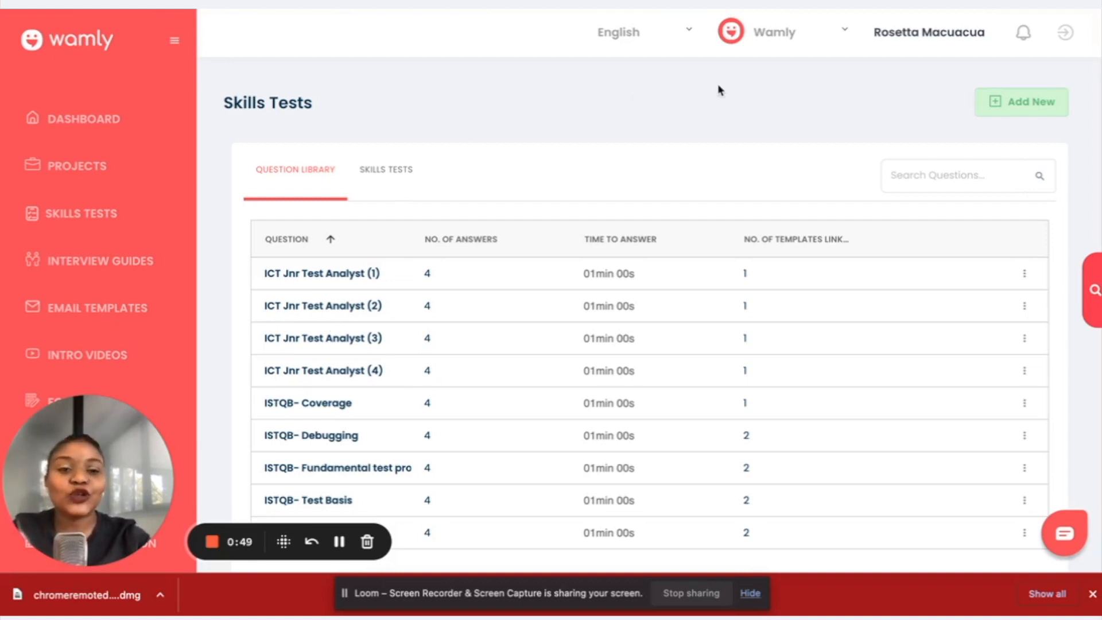
left_click(1013, 111)
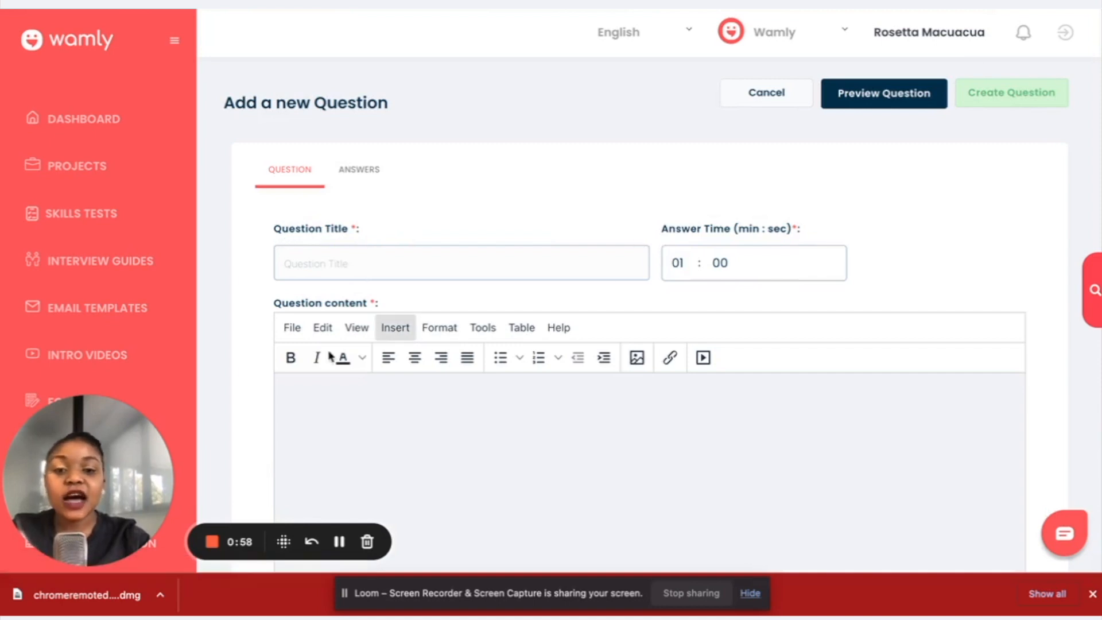
left_click(346, 257)
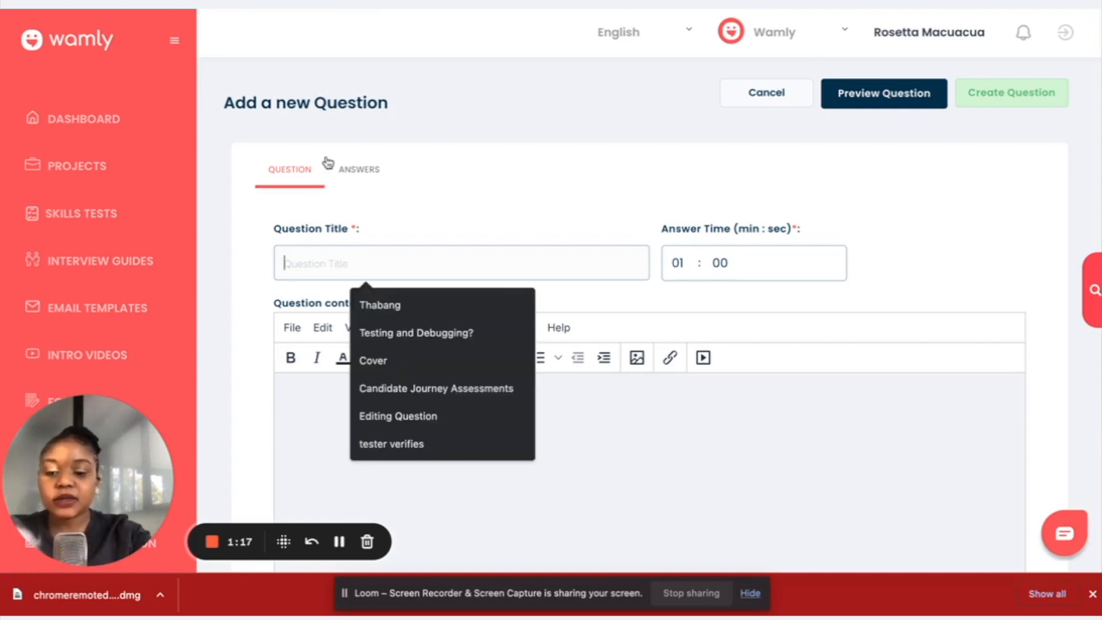
type("ISTQB- TEST LEVEL")
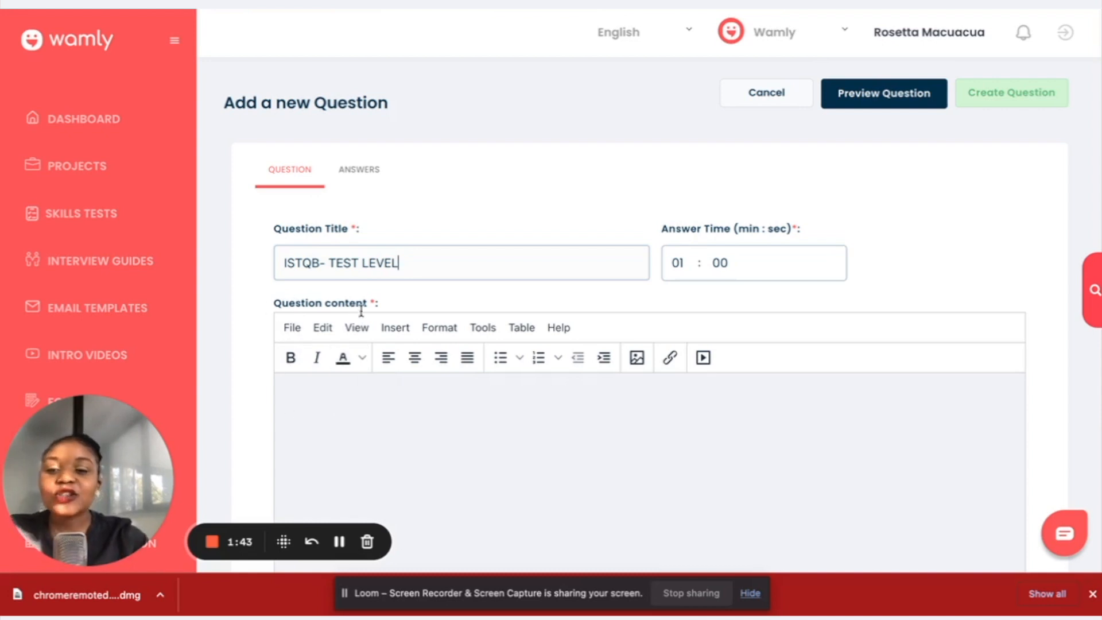
Enter the PDF's Question #9 text, "Which of the following is most correct regarding the test level at which functional tests may be executed?", as question content.
left_click(332, 401)
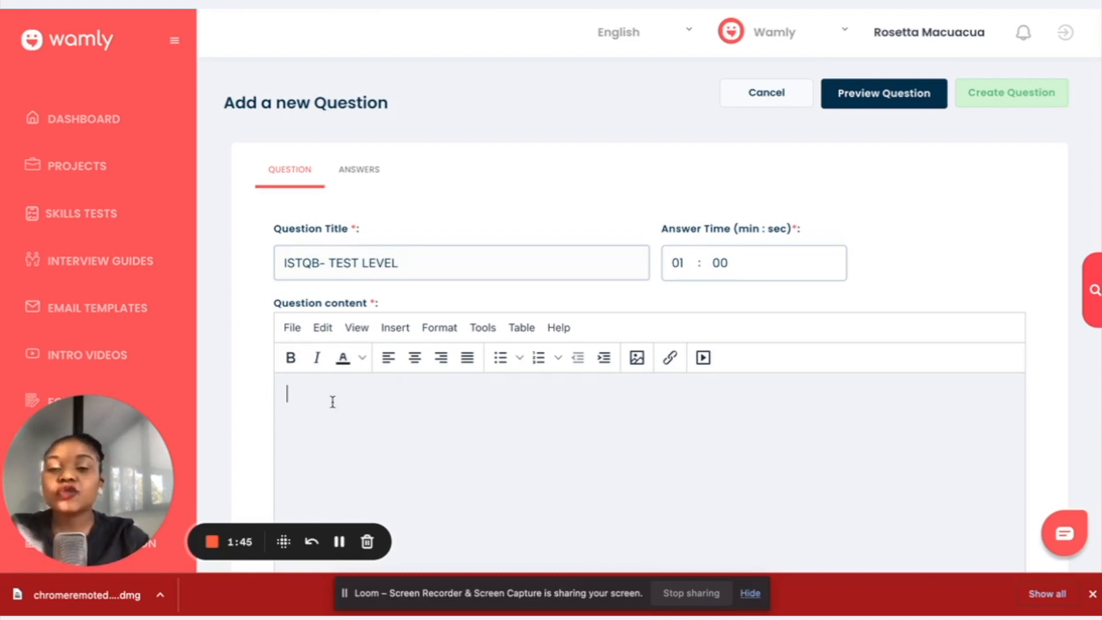
key("ctrl+Right")
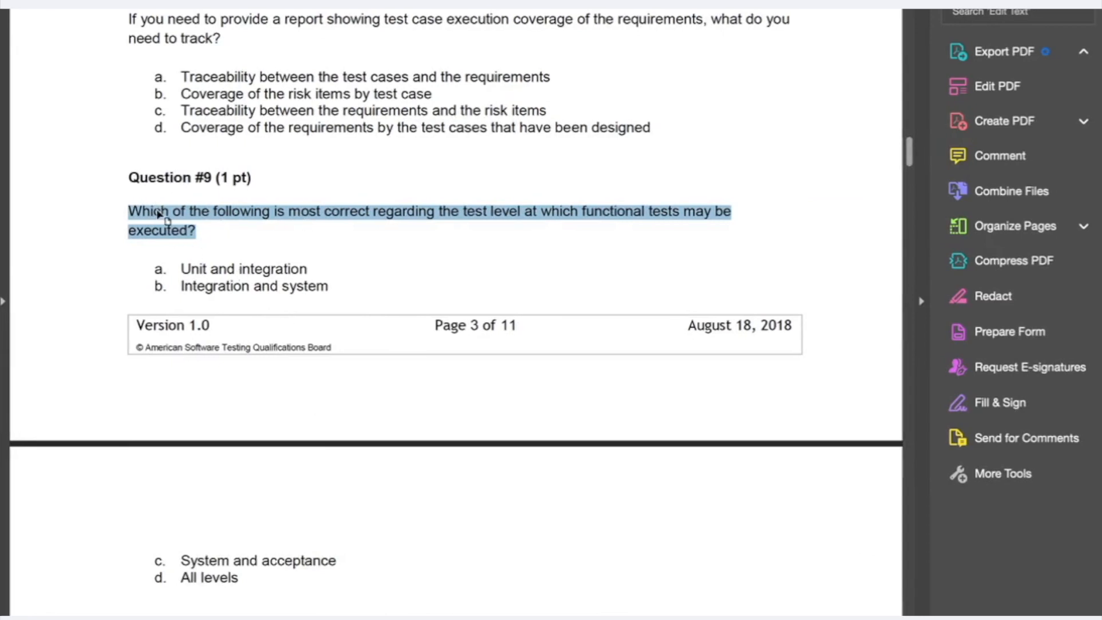
key("ctrl+Left")
left_click(312, 389)
type("Which of the following is most correct regarding the test level at which functional tests may be executed?")
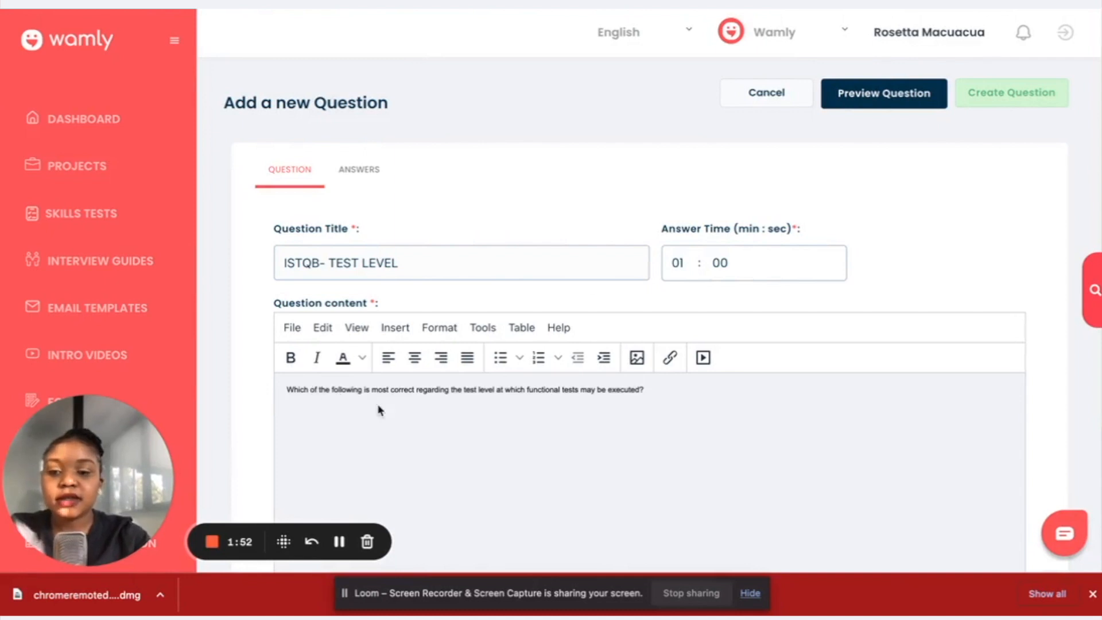
Copy the ISTQB logo from the Google image results, paste it below the question text and centre it.
key("Return")
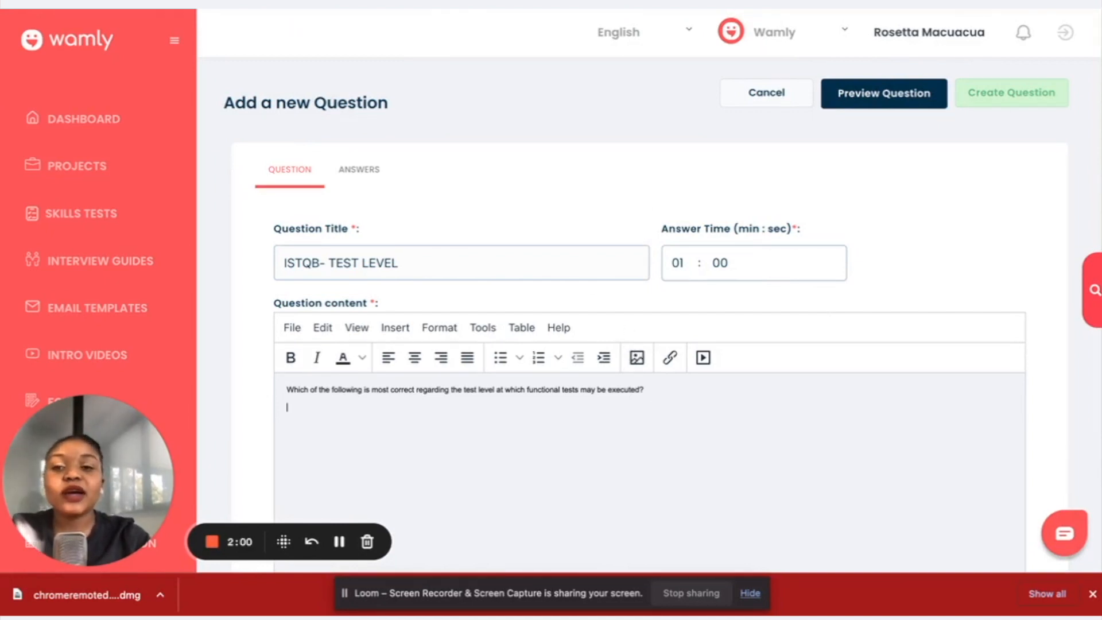
left_click(370, 3)
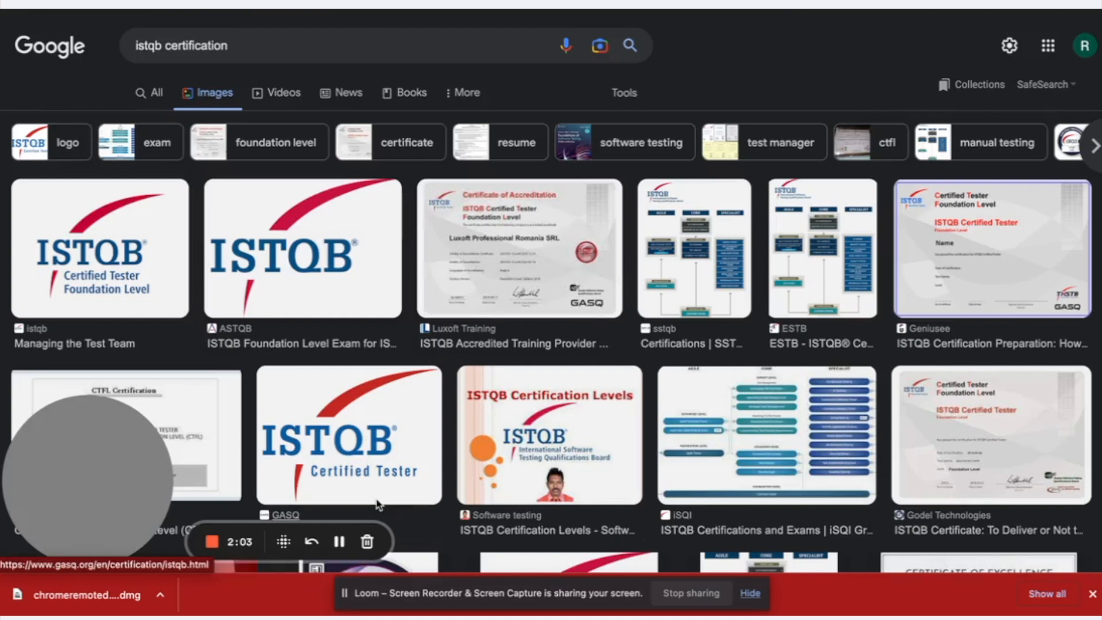
right_click(287, 266)
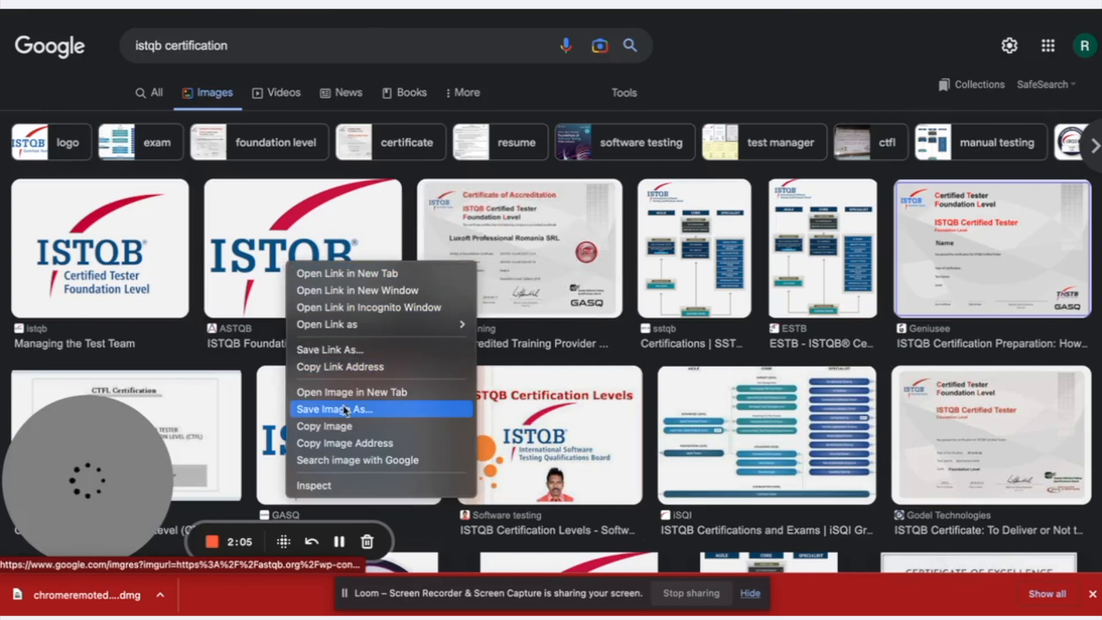
left_click(339, 427)
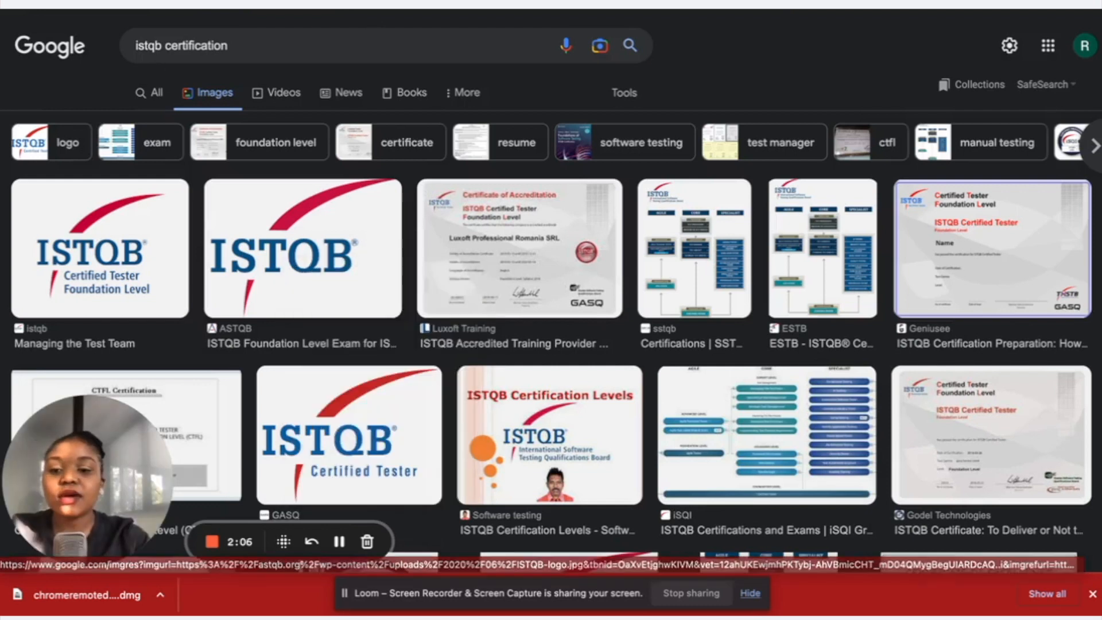
key("ctrl+Tab")
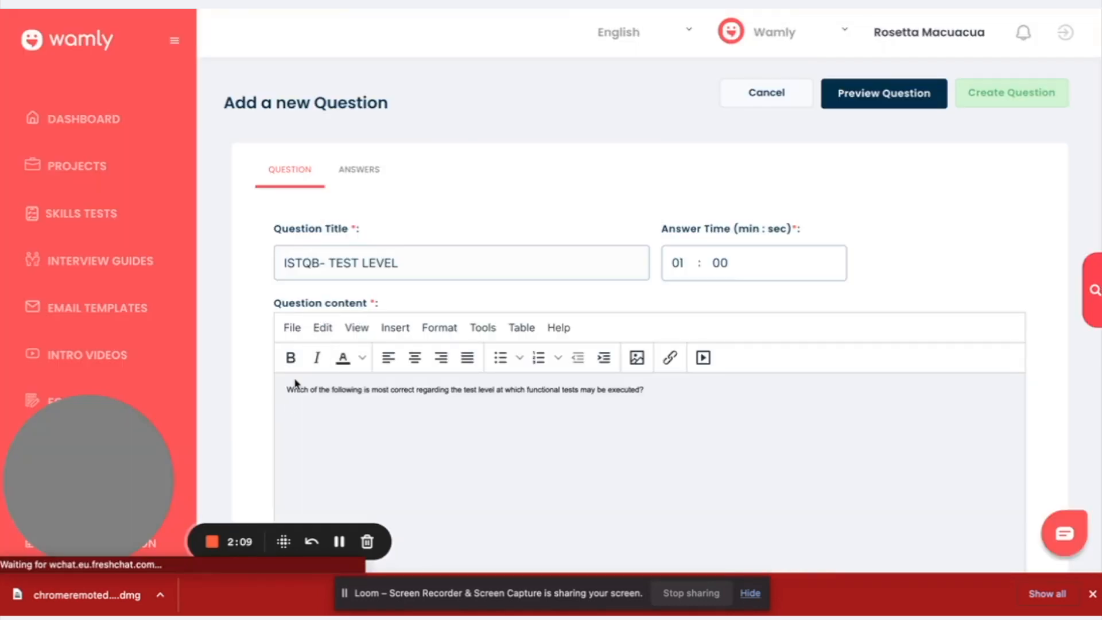
key("ctrl+v")
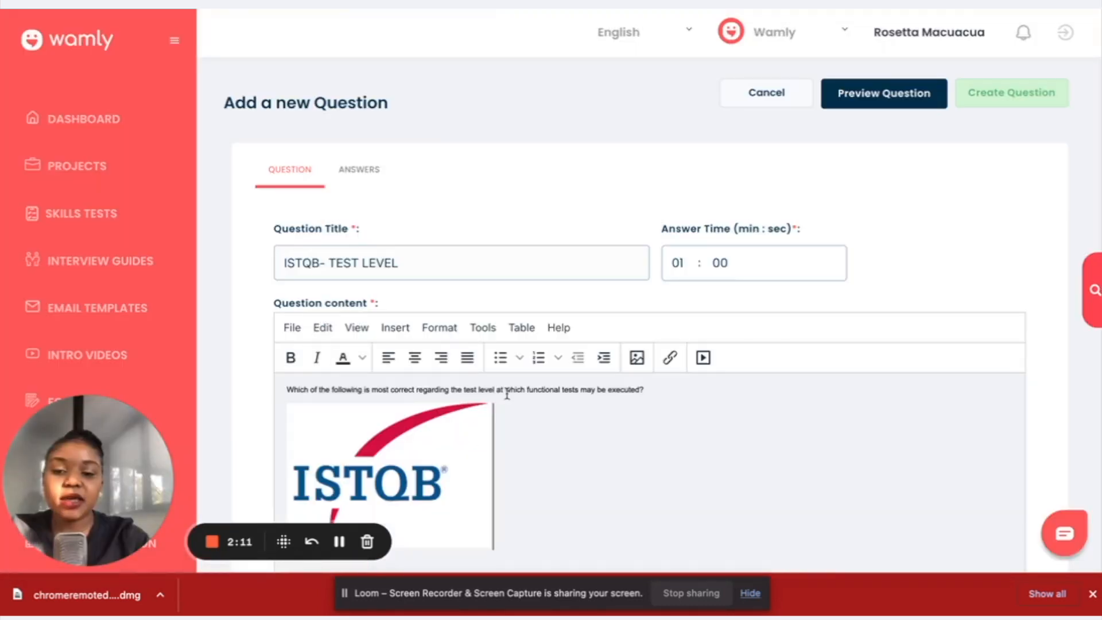
left_click(416, 359)
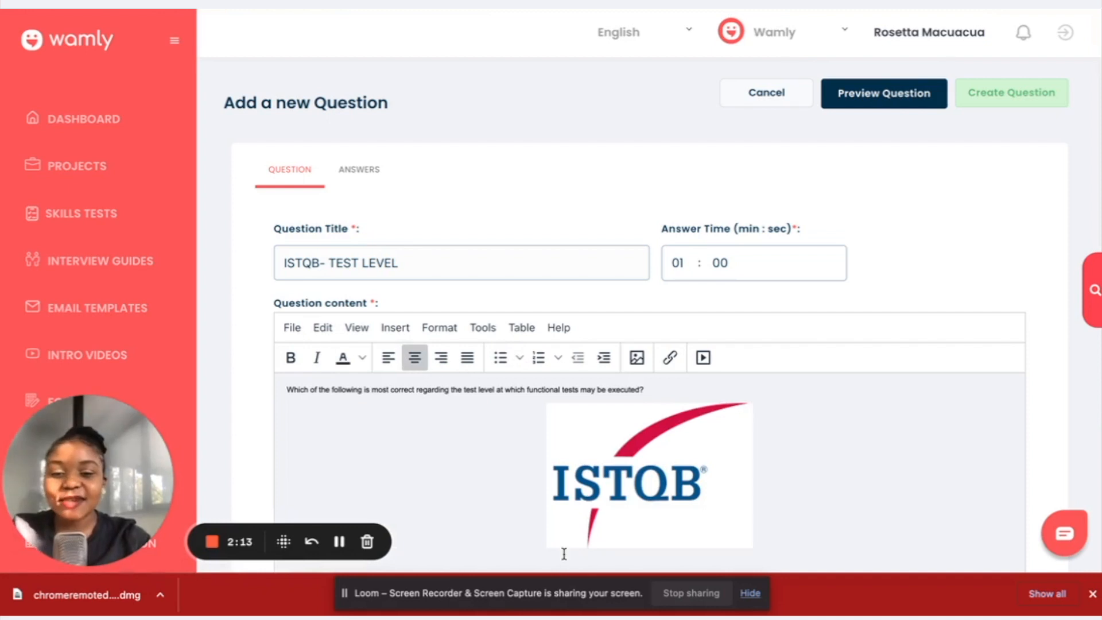
scroll(560, 554, "down", 3)
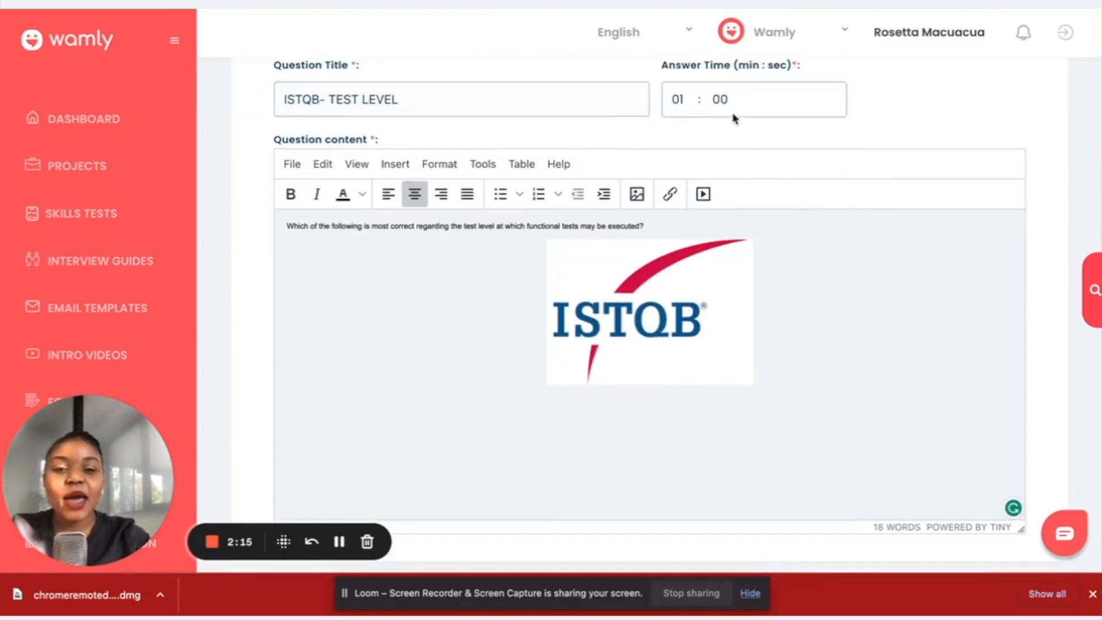
left_click(692, 96)
left_click(693, 105)
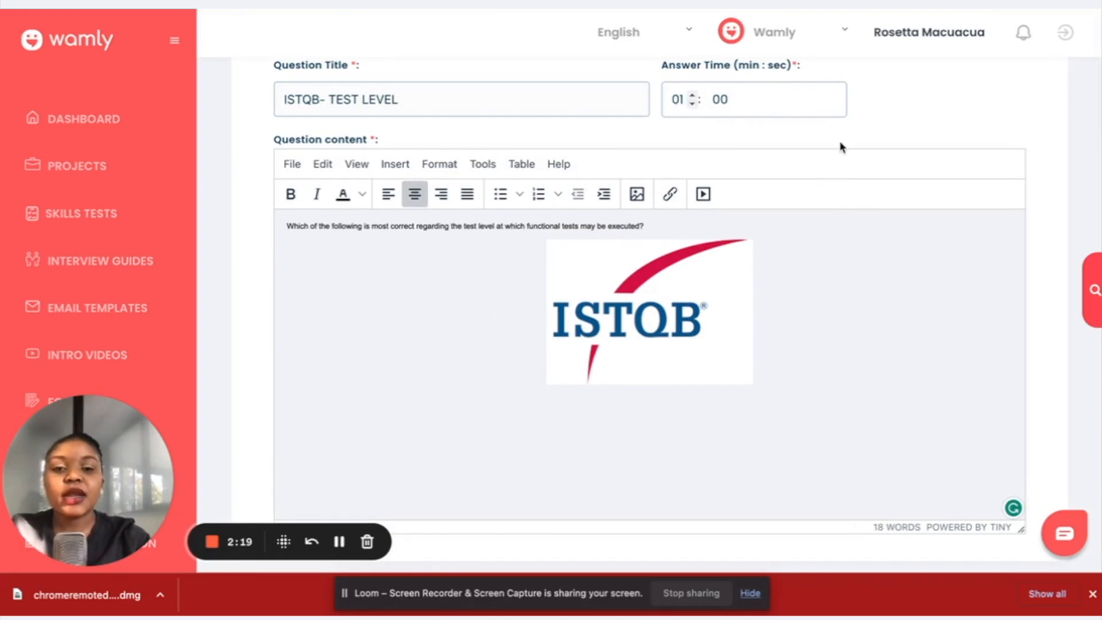
Set the number of answers for the question to 4.
scroll(838, 143, "up", 3)
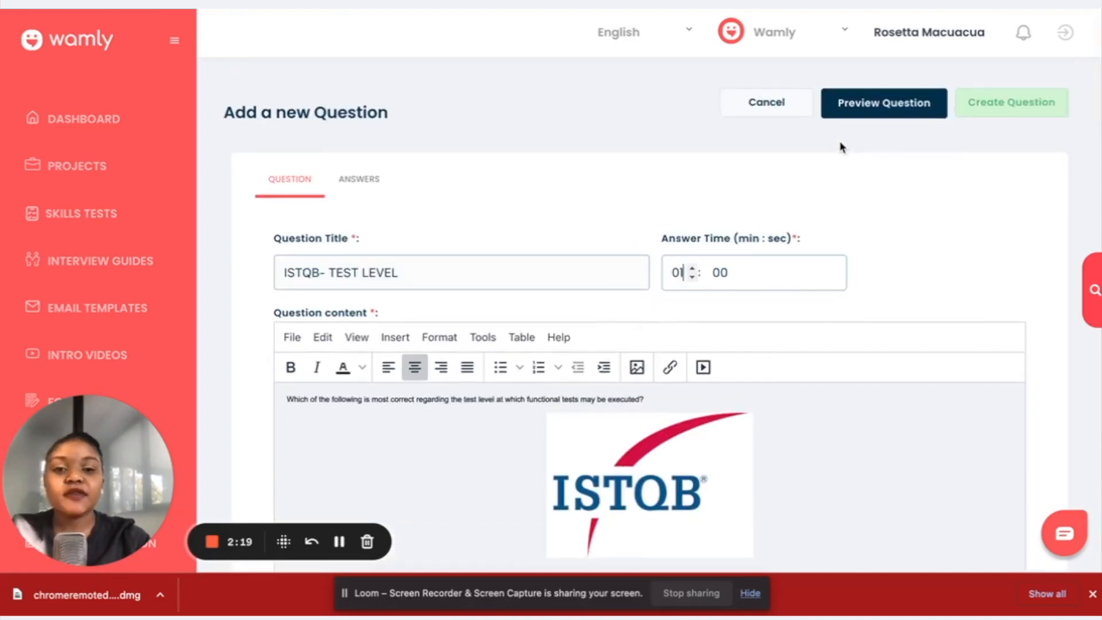
left_click(356, 171)
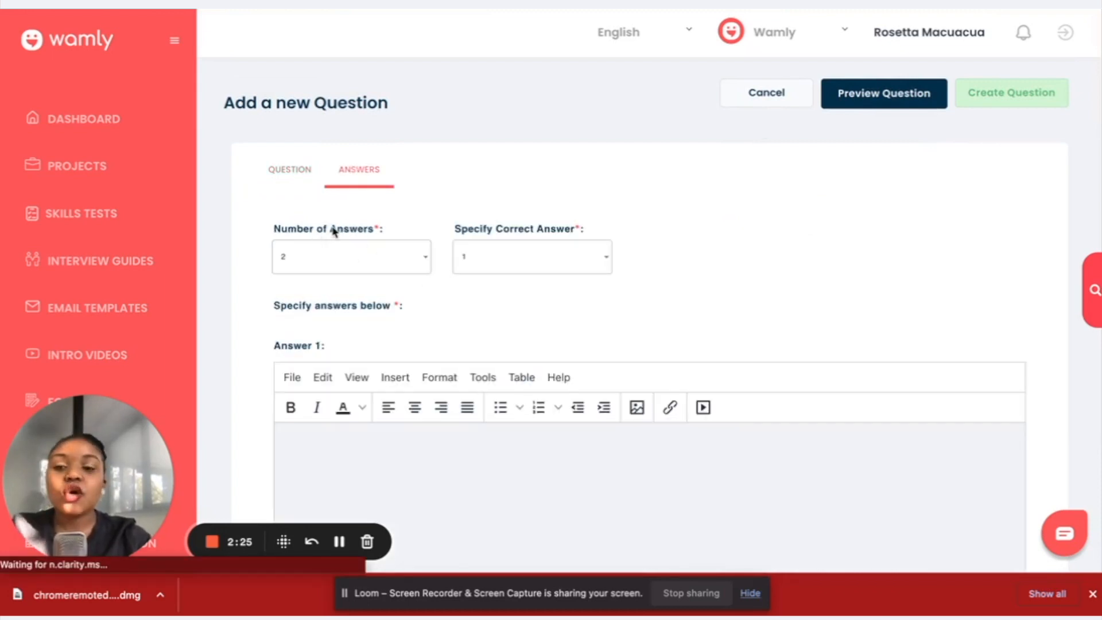
left_click(315, 271)
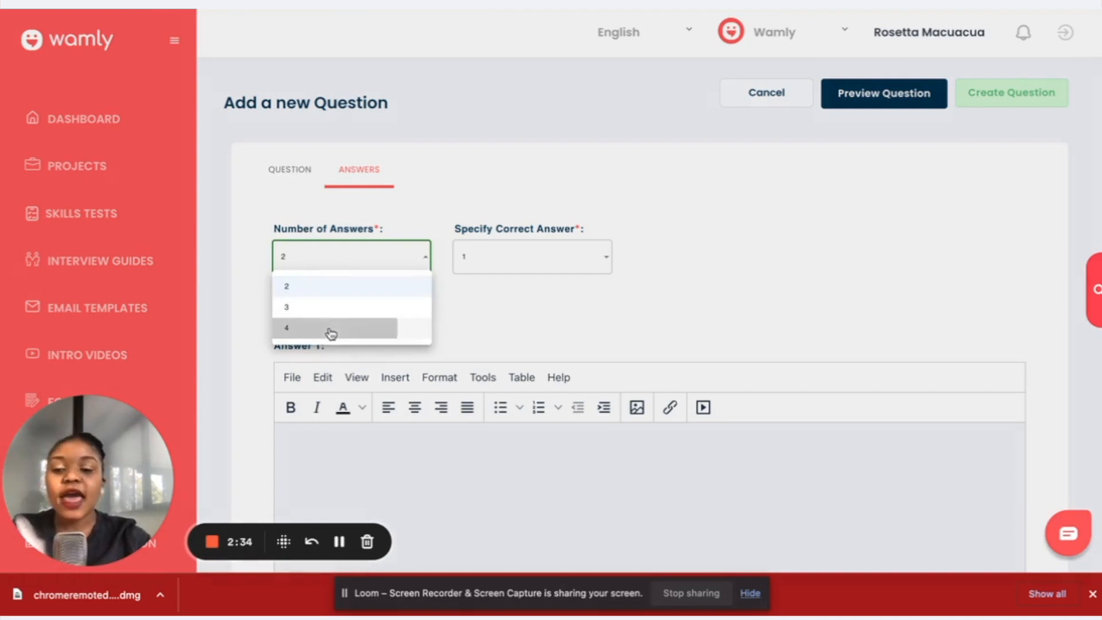
left_click(398, 334)
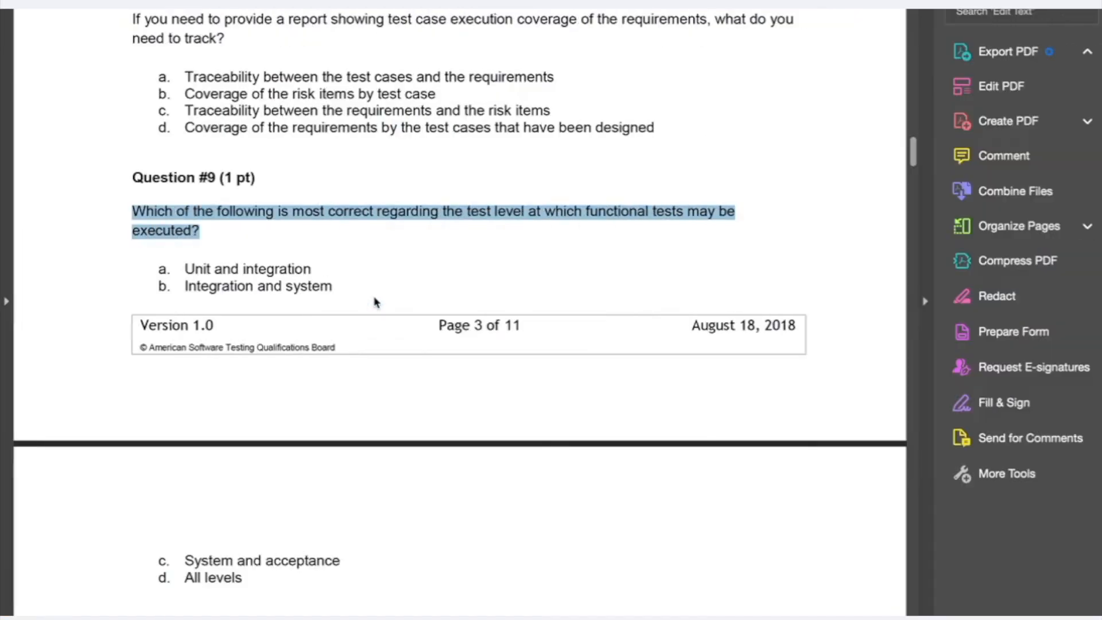
Fill answers 1 to 4 from the PDF with "Unit and integration", "Integration and system", "System and acceptance" and "All levels".
left_click(182, 268)
left_click_drag(182, 268, 309, 269)
key("ctrl+Left")
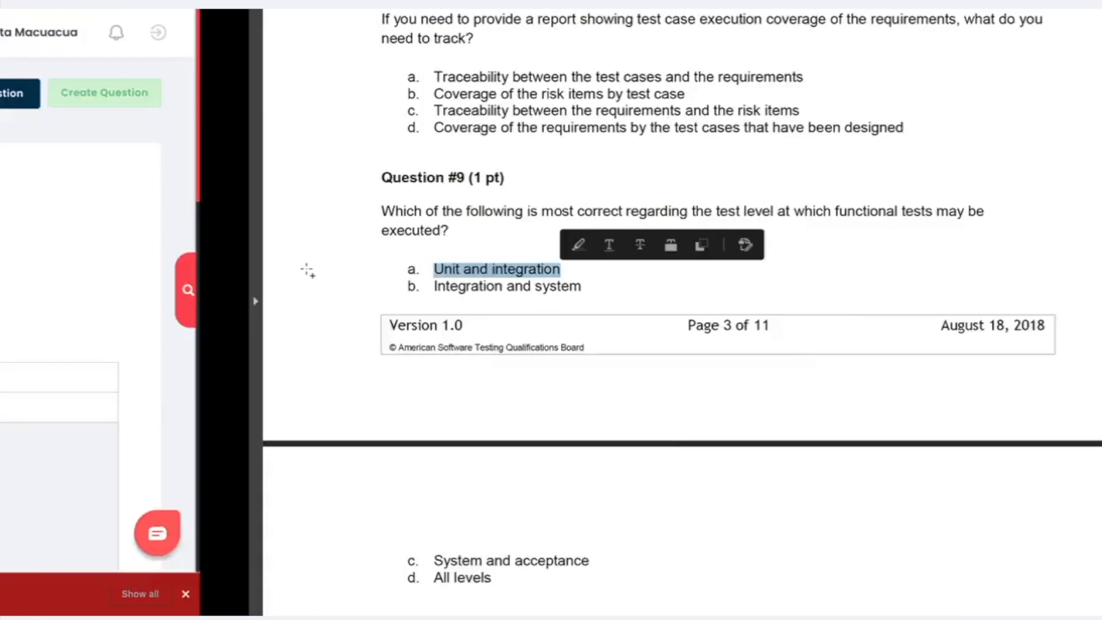
scroll(291, 343, "down", 8)
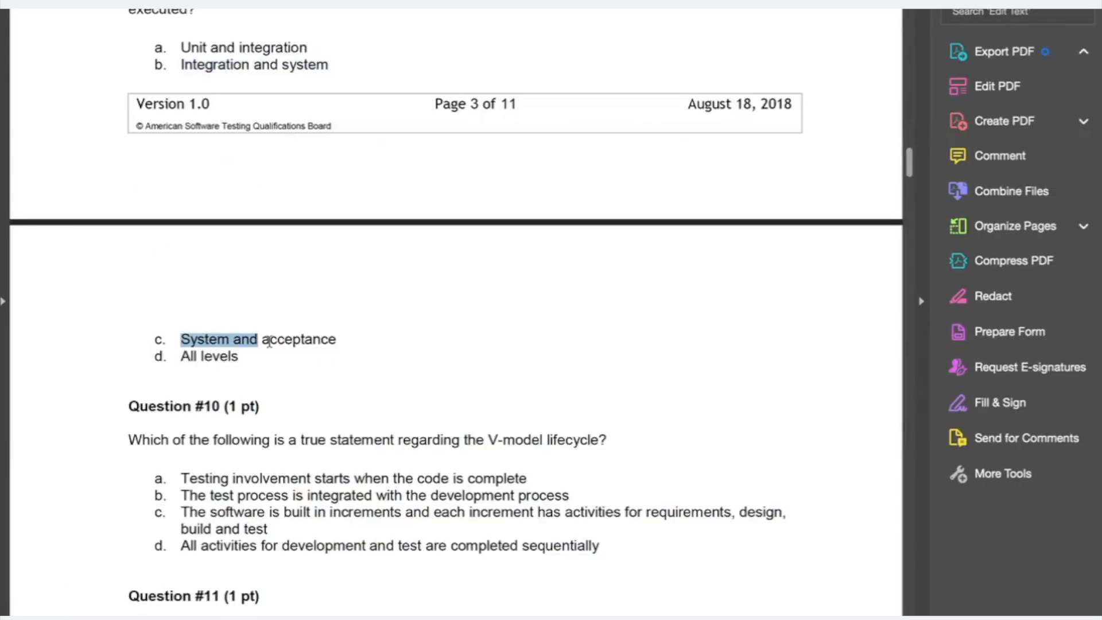
left_click_drag(181, 357, 235, 359)
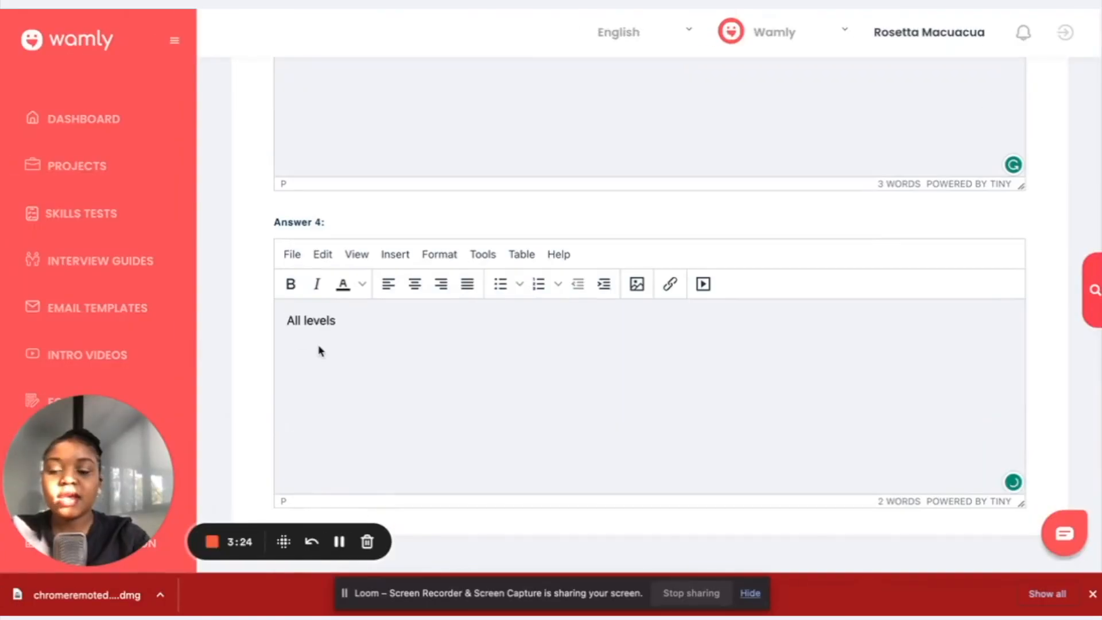
Specify answer 4 as the correct answer to the question.
scroll(451, 209, "up", 10)
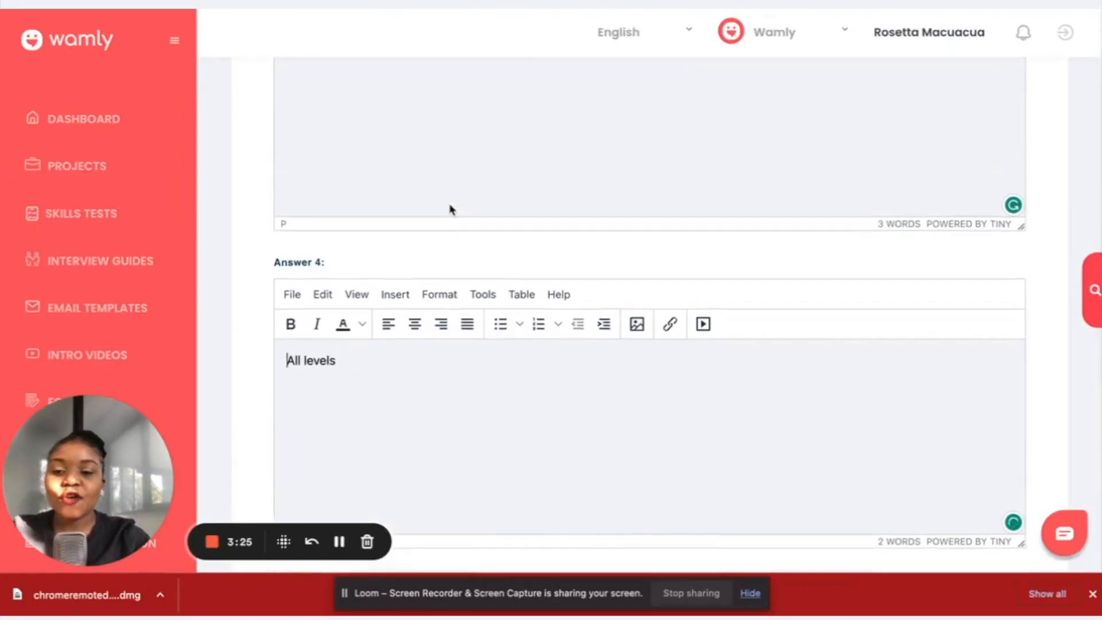
scroll(451, 209, "down", 1)
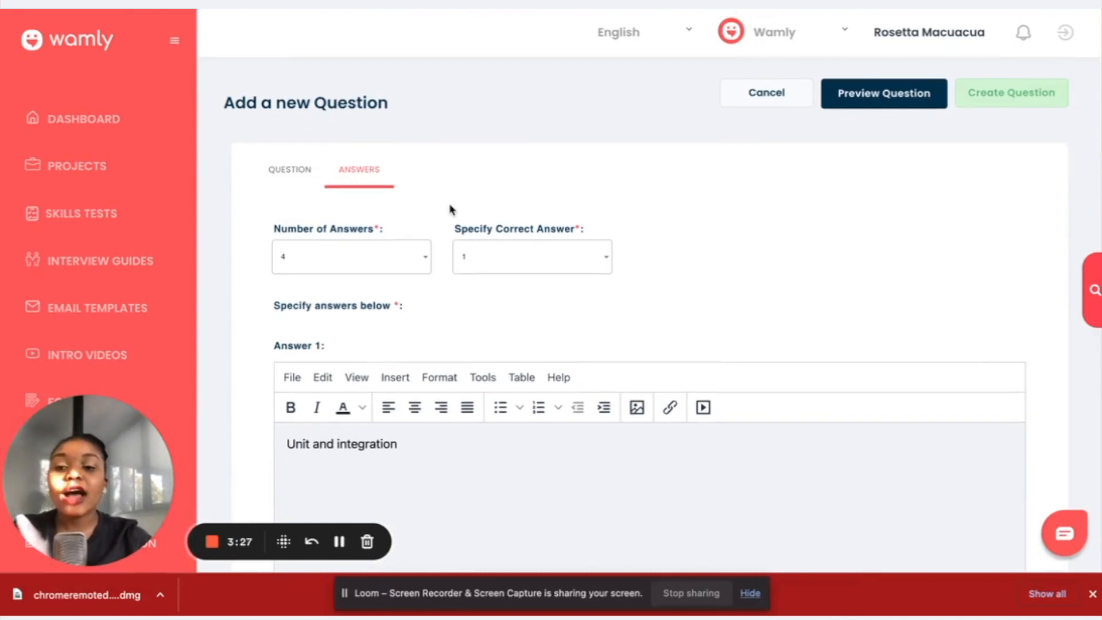
left_click(491, 267)
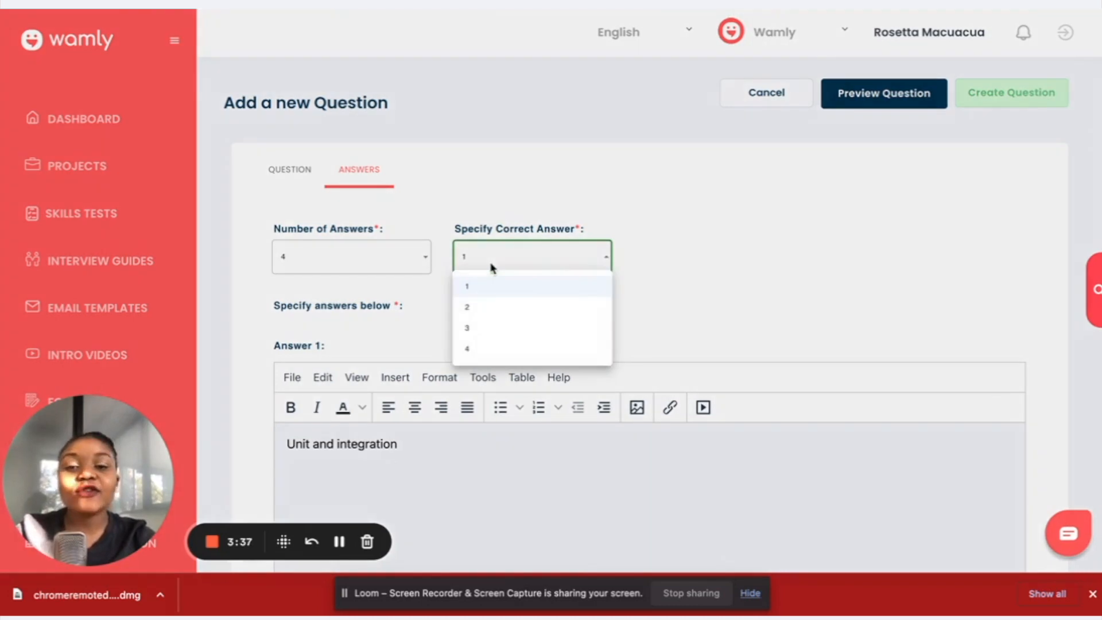
left_click(491, 267)
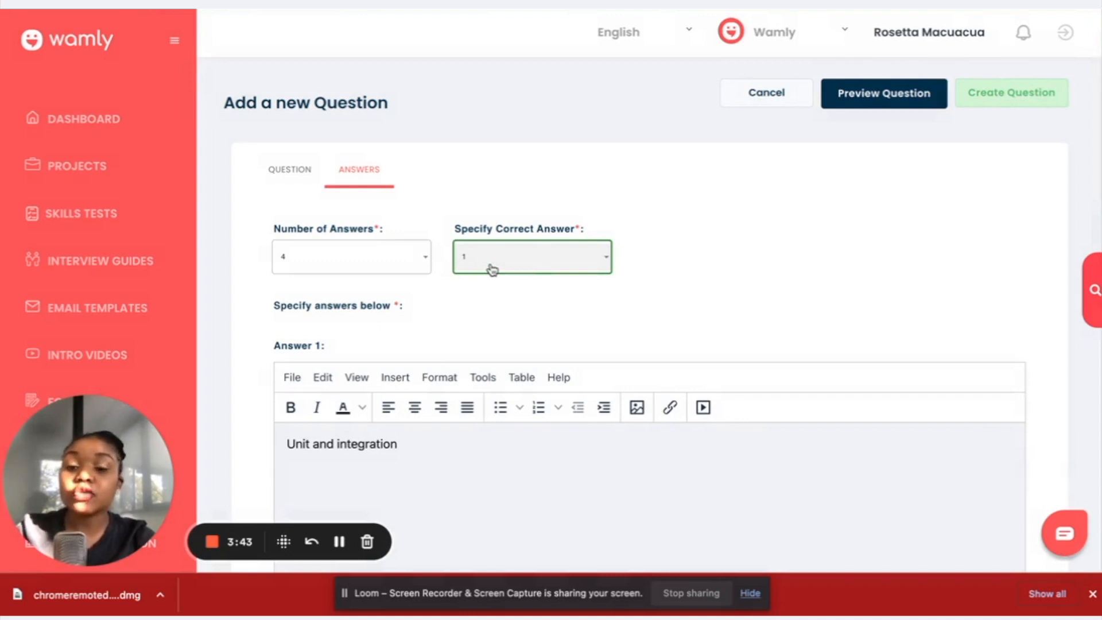
left_click(492, 268)
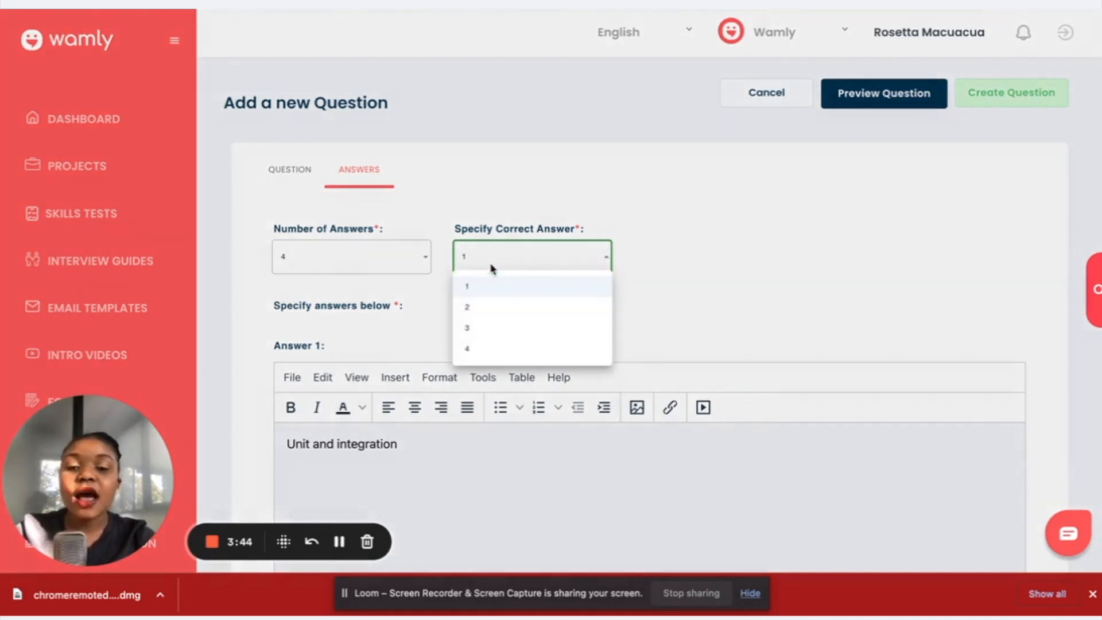
left_click(494, 349)
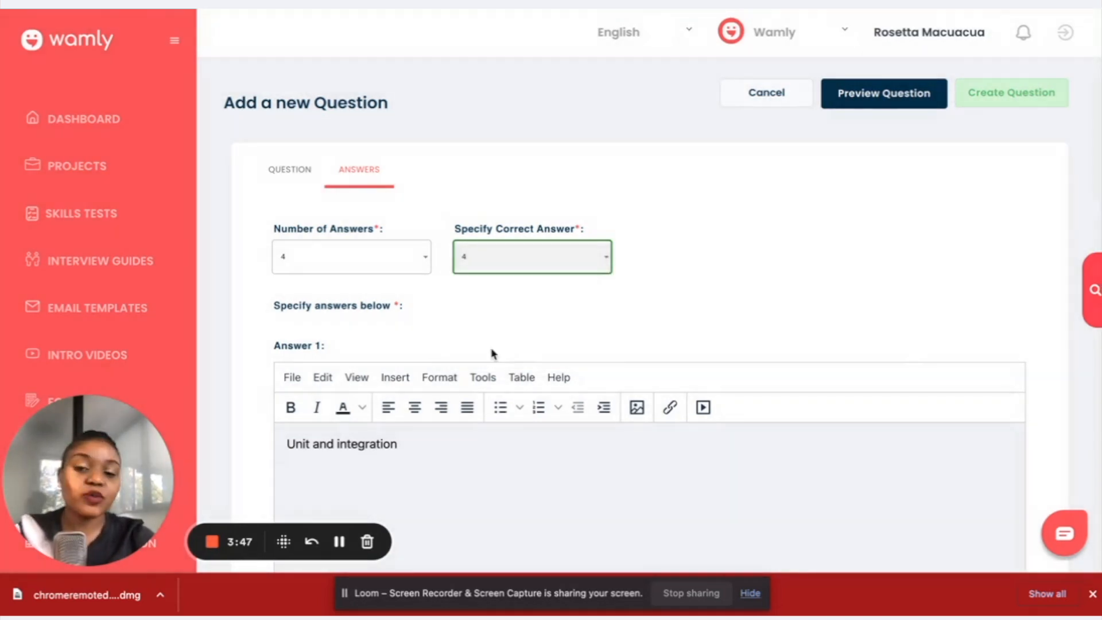
Preview the question with its answer options in the desktop view and switch to the mobile view.
left_click(890, 97)
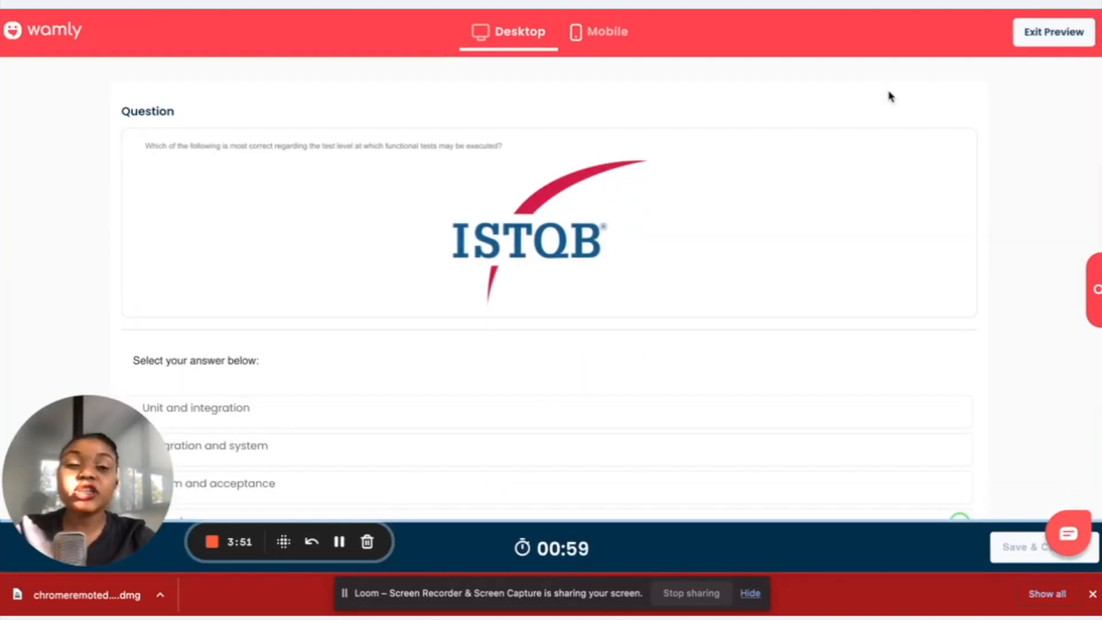
scroll(804, 310, "down", 1)
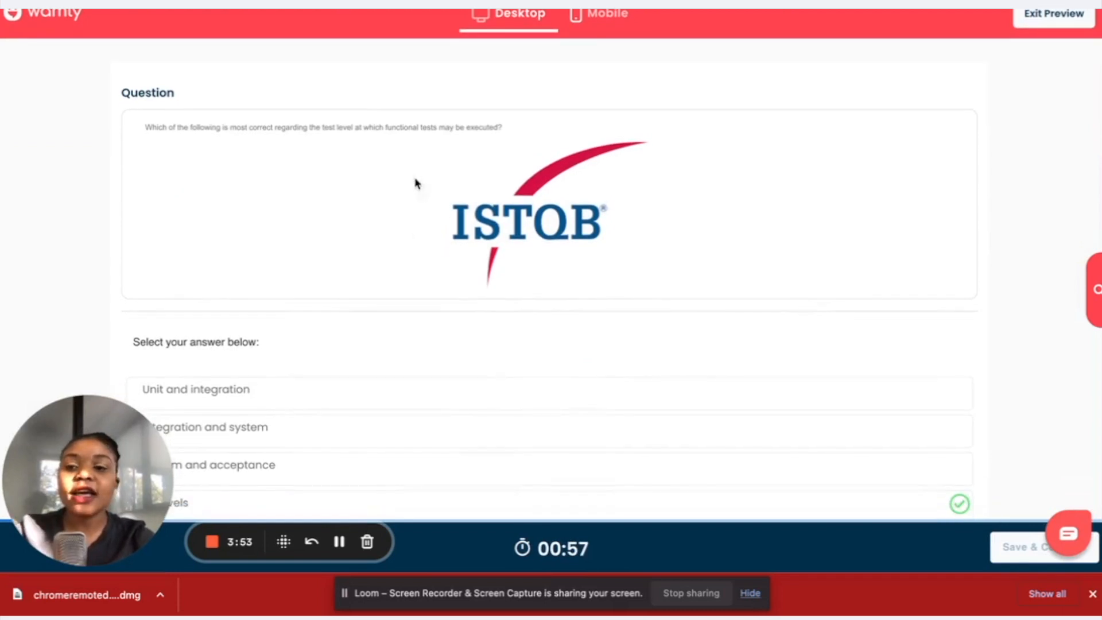
scroll(448, 292, "down", 2)
scroll(435, 324, "down", 1)
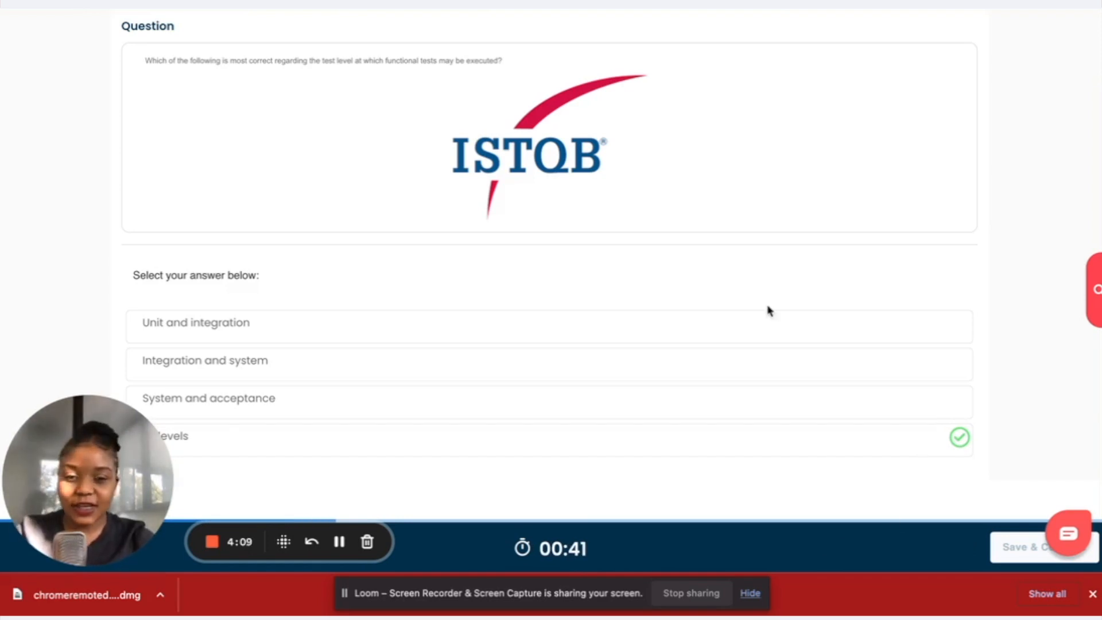
scroll(770, 310, "up", 2)
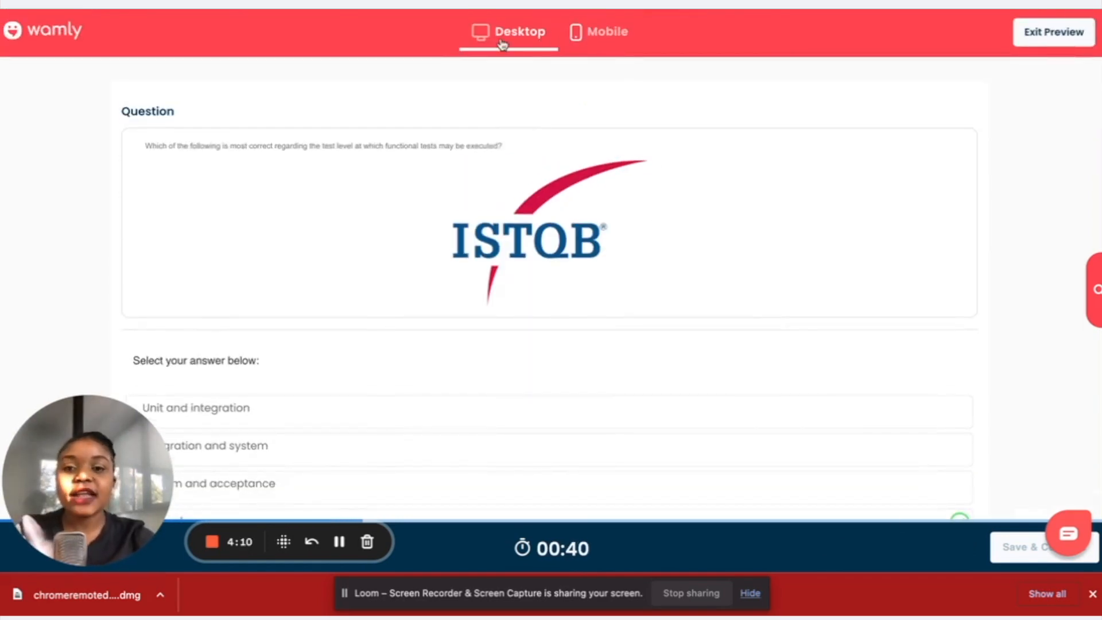
left_click(596, 36)
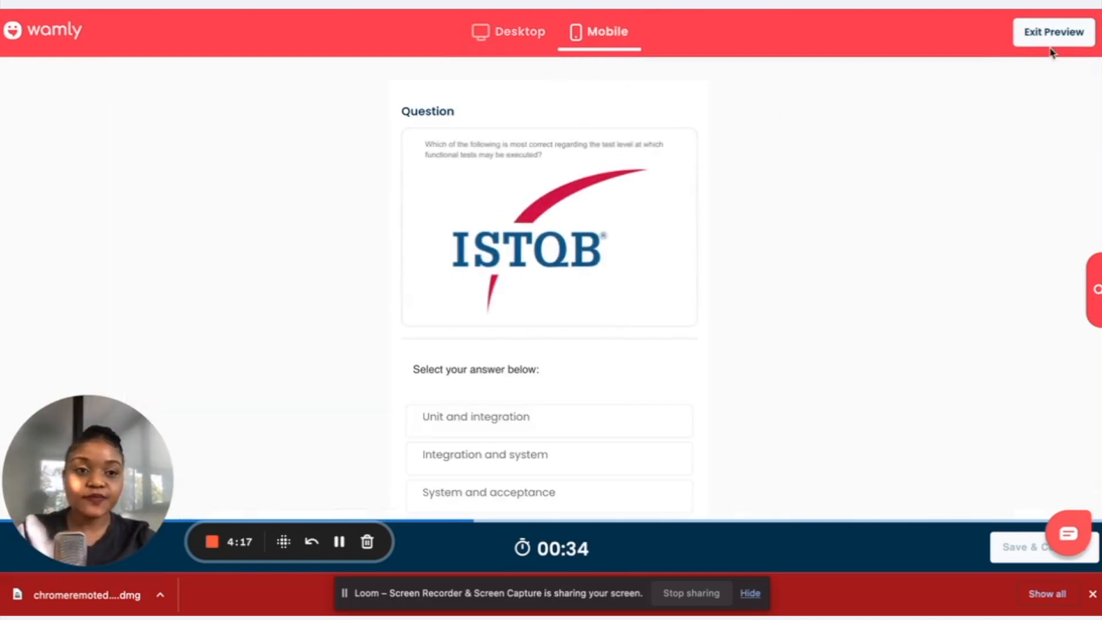
Leave the preview, create the question and review the question library for its entry.
left_click(1079, 36)
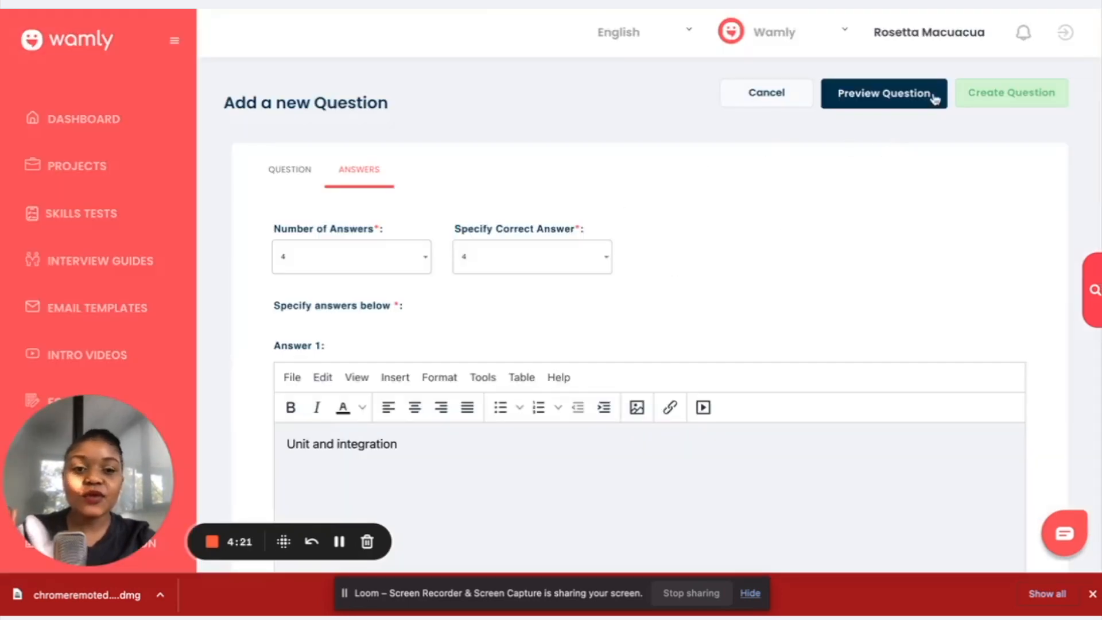
left_click(994, 97)
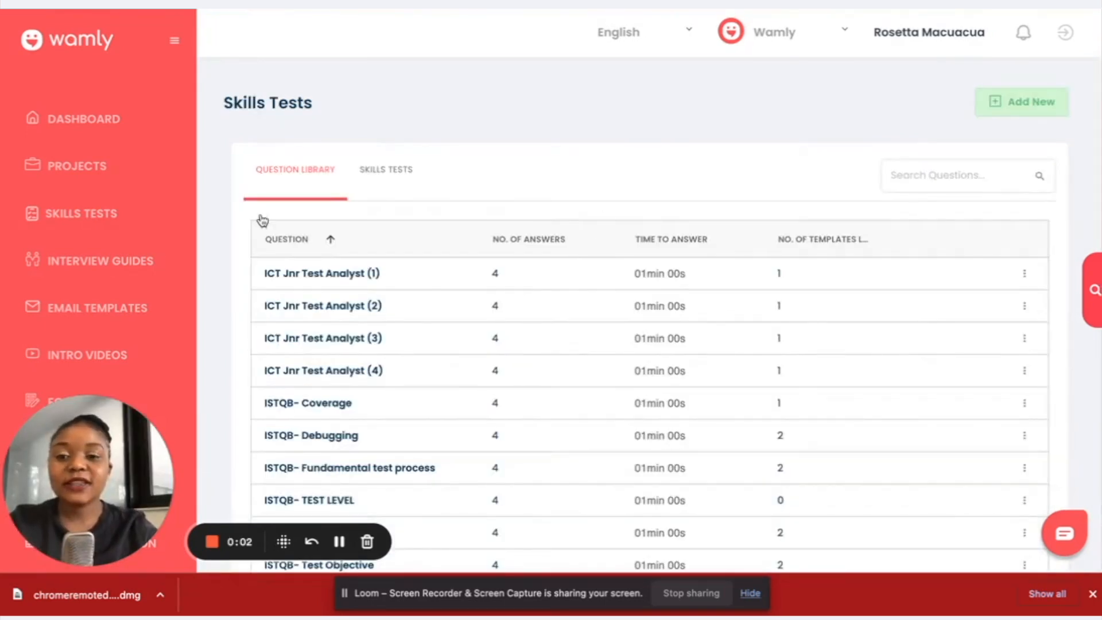
scroll(560, 369, "down", 2)
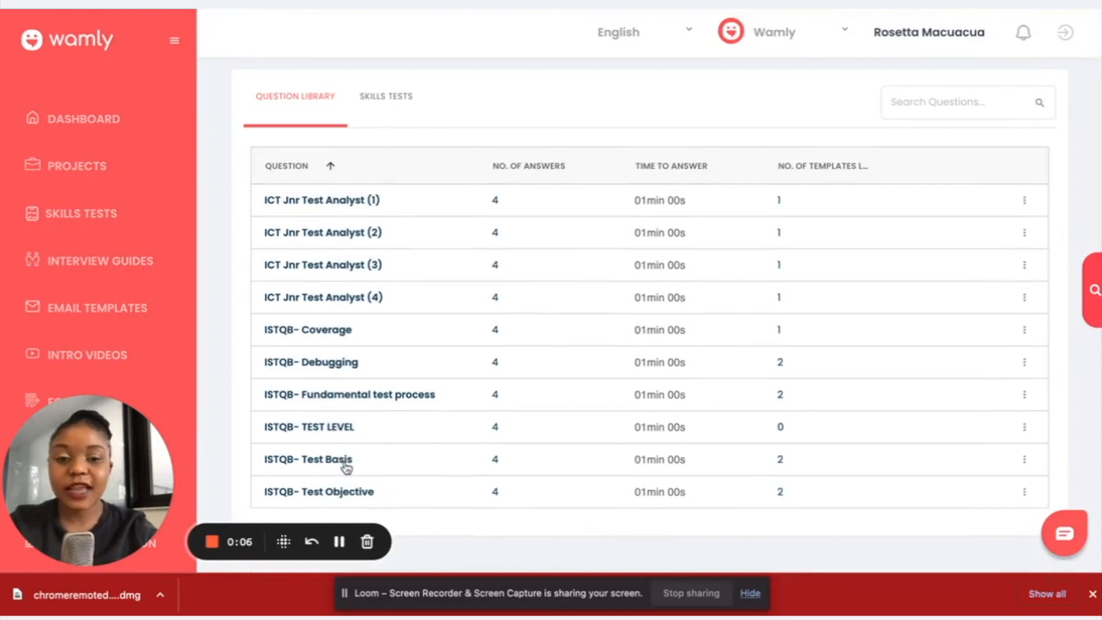
scroll(576, 296, "up", 2)
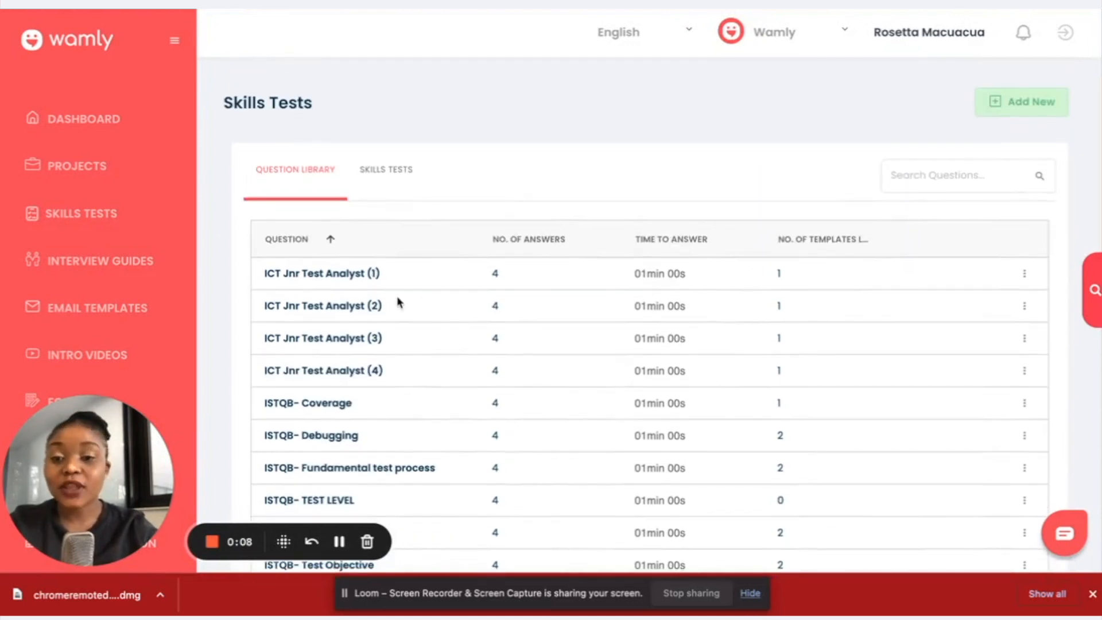
left_click(928, 176)
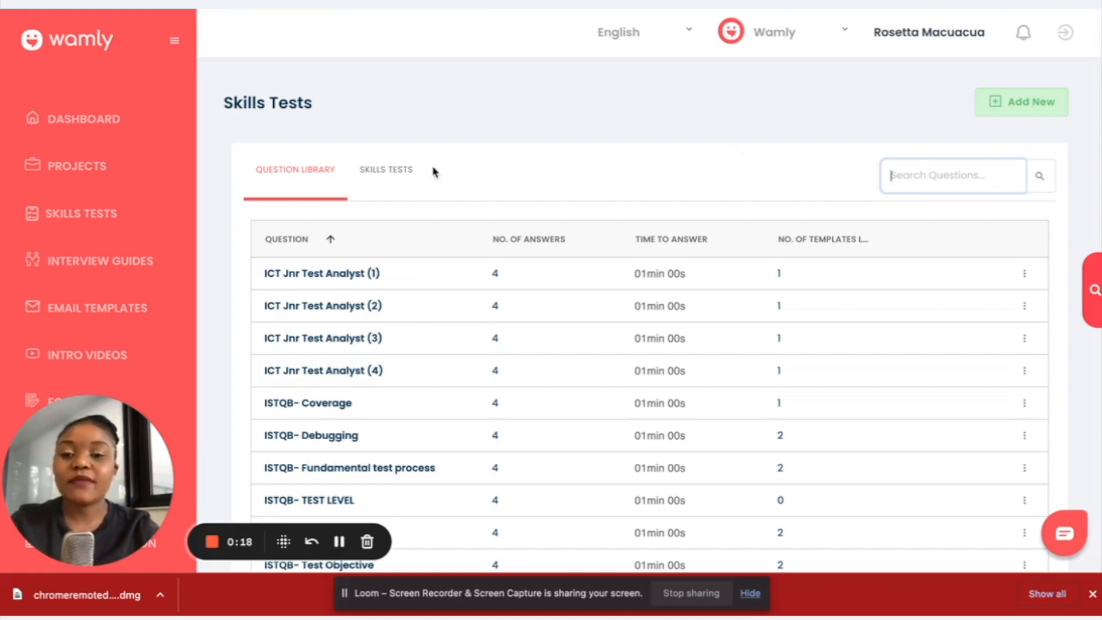
Start a new skills test and name it "ISTQB TEST MANAGER".
left_click(393, 178)
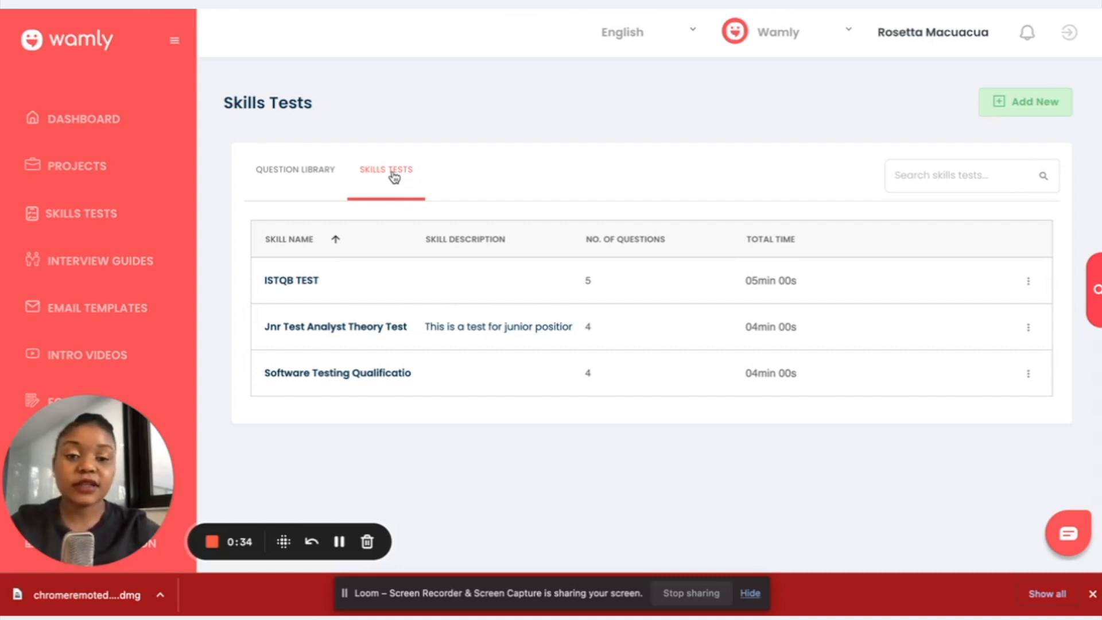
left_click(1010, 111)
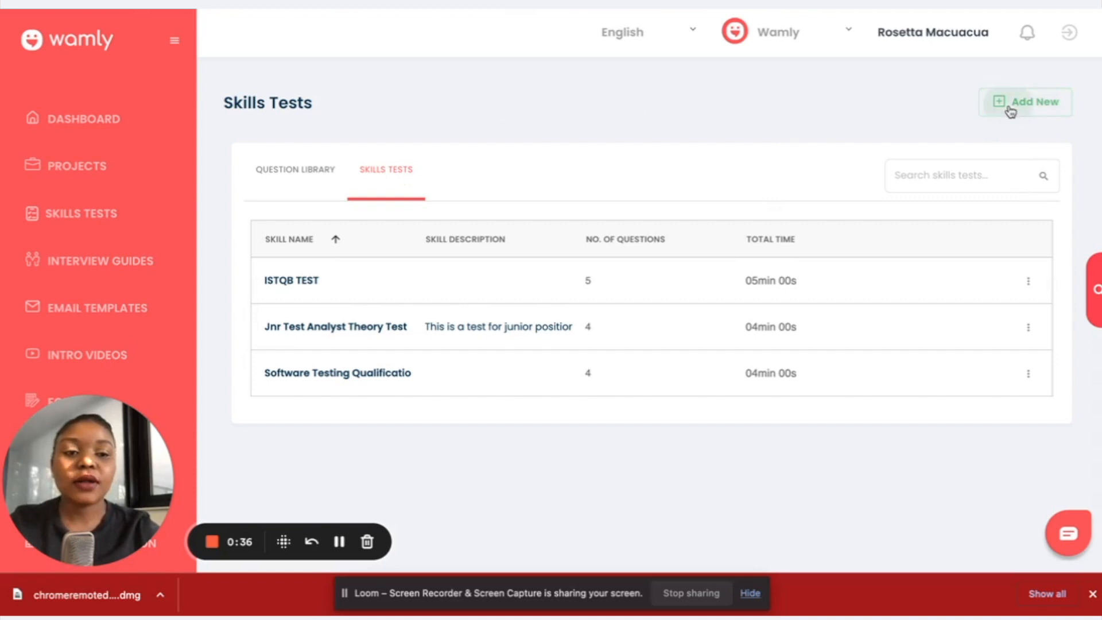
left_click(451, 188)
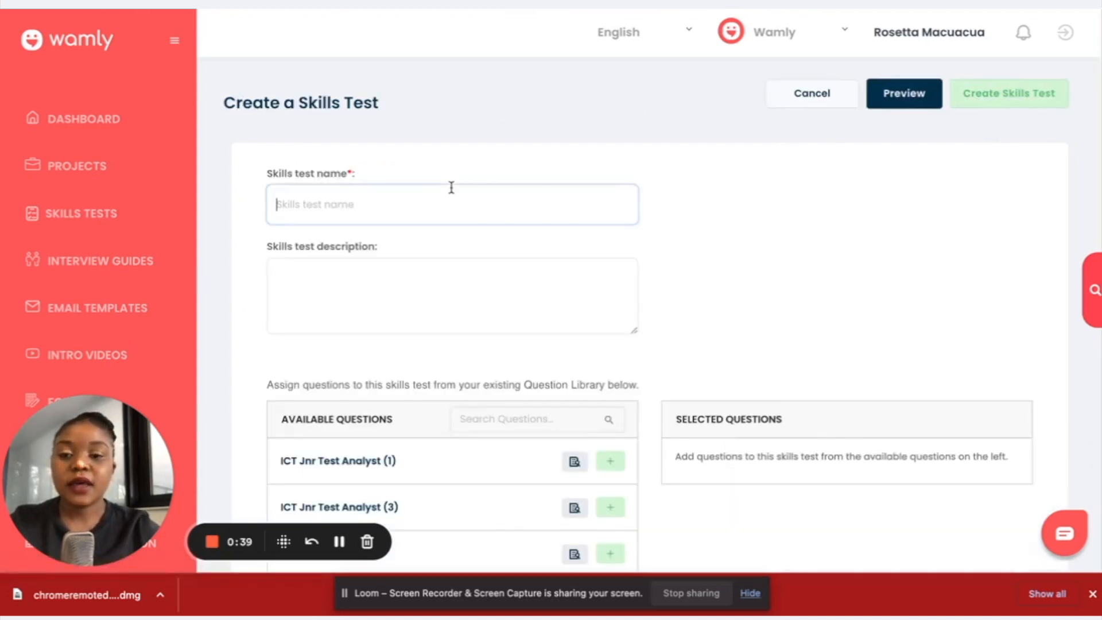
type("ISTQB TEST MANAGER")
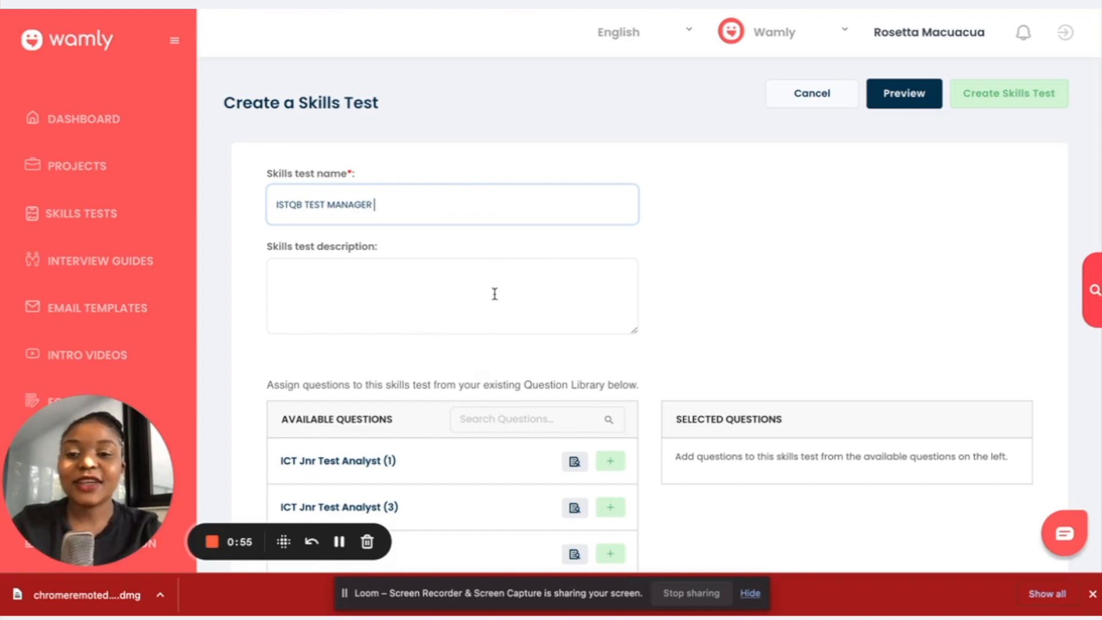
Assign the ISTQB questions Test Basis, Test Objective, Fundamental test process, Debugging, TEST LEVEL and Coverage to the skills test.
scroll(495, 361, "down", 1)
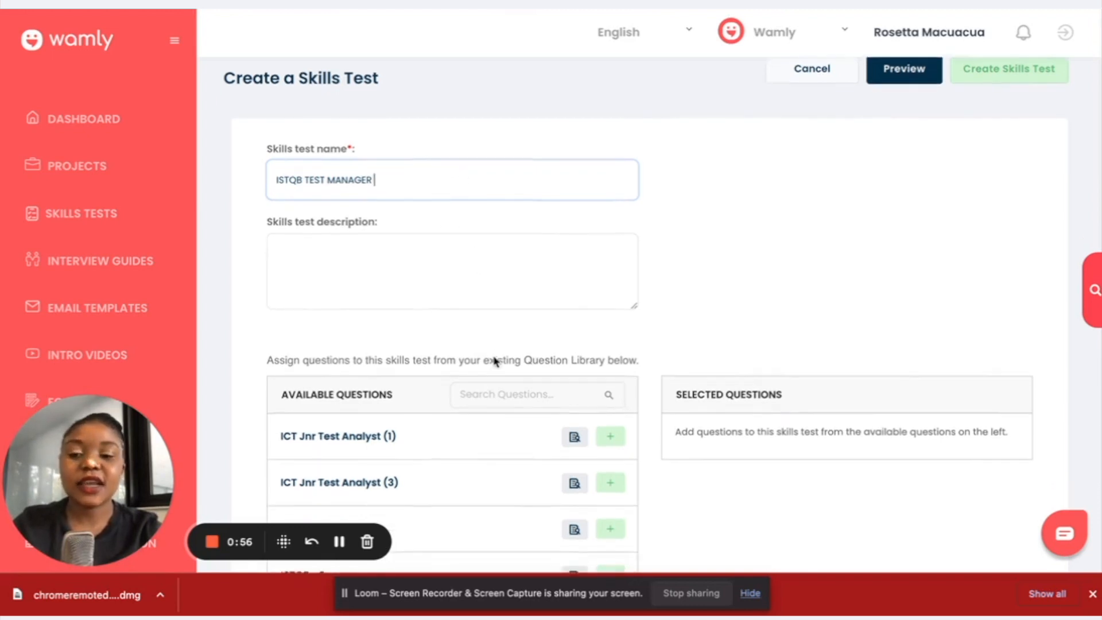
scroll(495, 360, "down", 4)
left_click(515, 184)
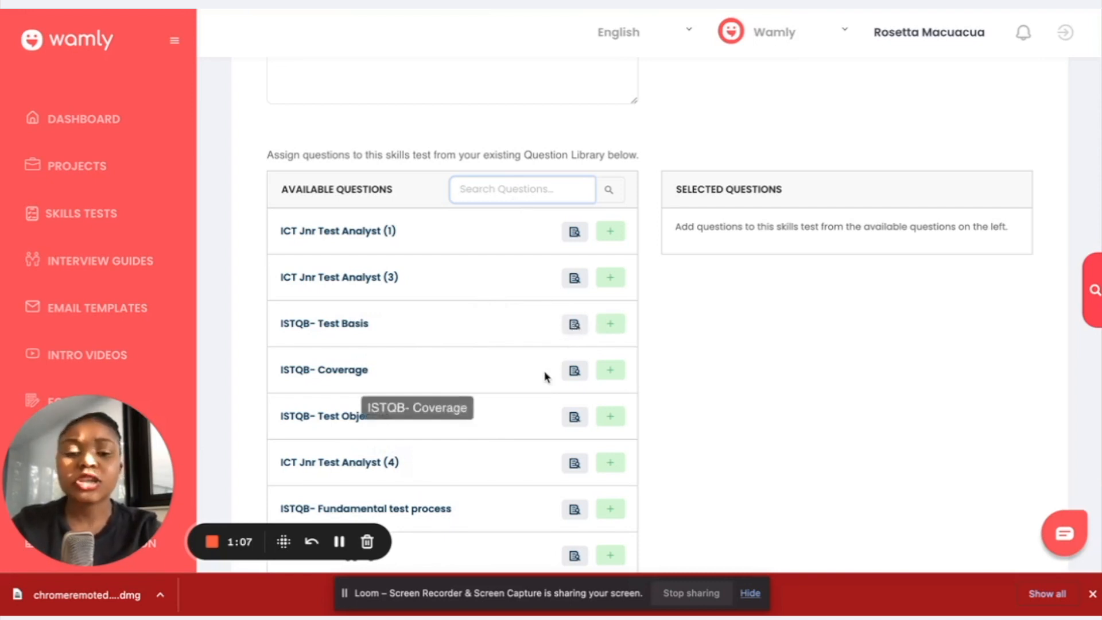
scroll(546, 375, "down", 1)
left_click(612, 270)
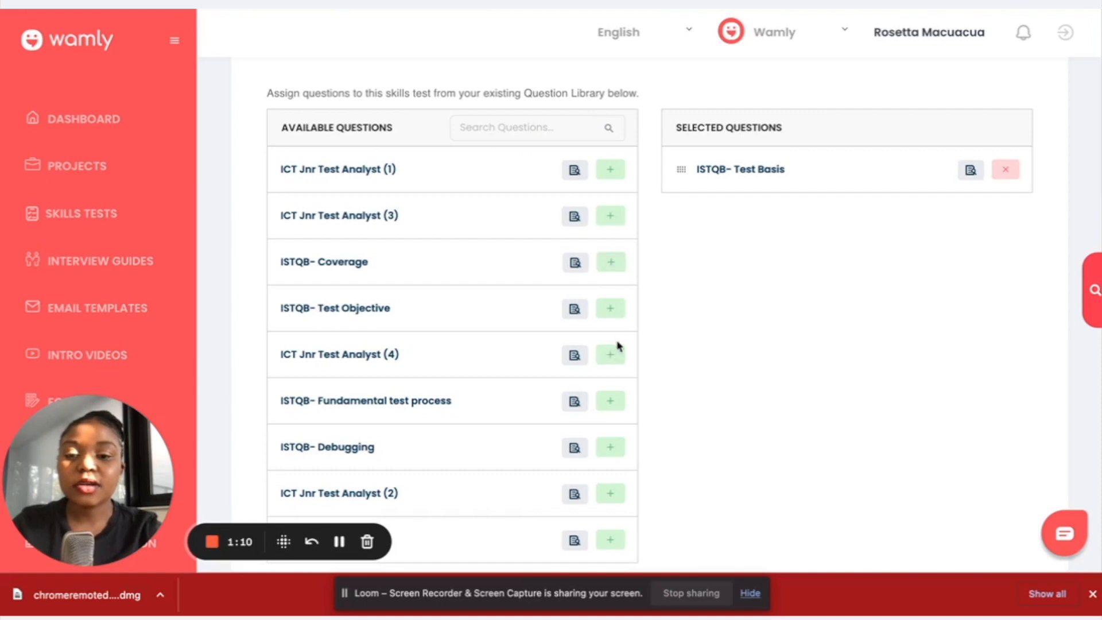
left_click(612, 310)
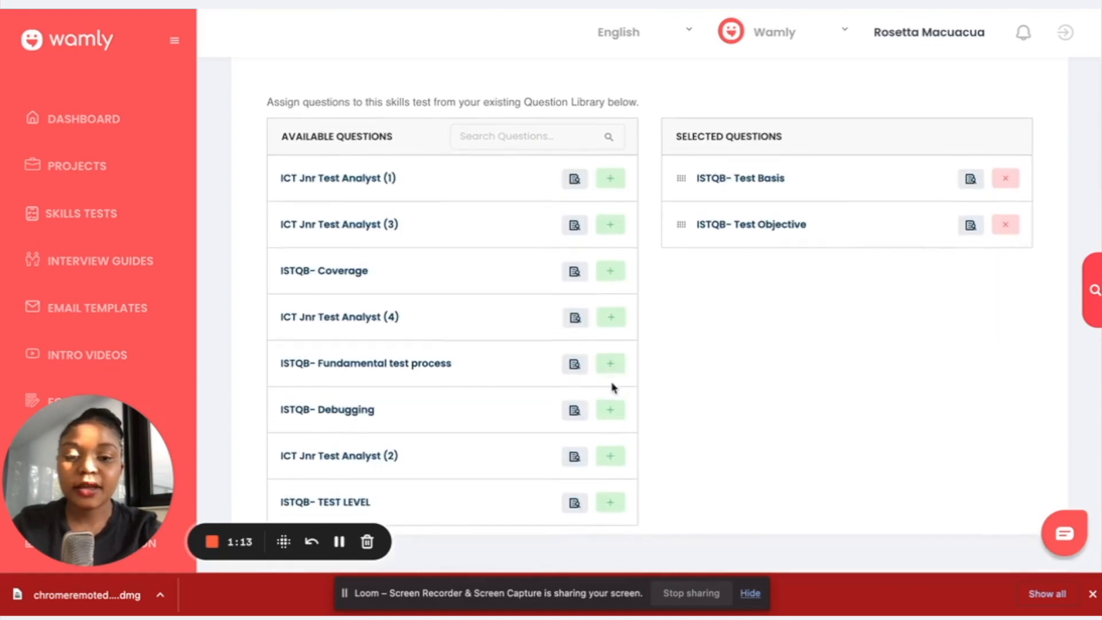
left_click(612, 371)
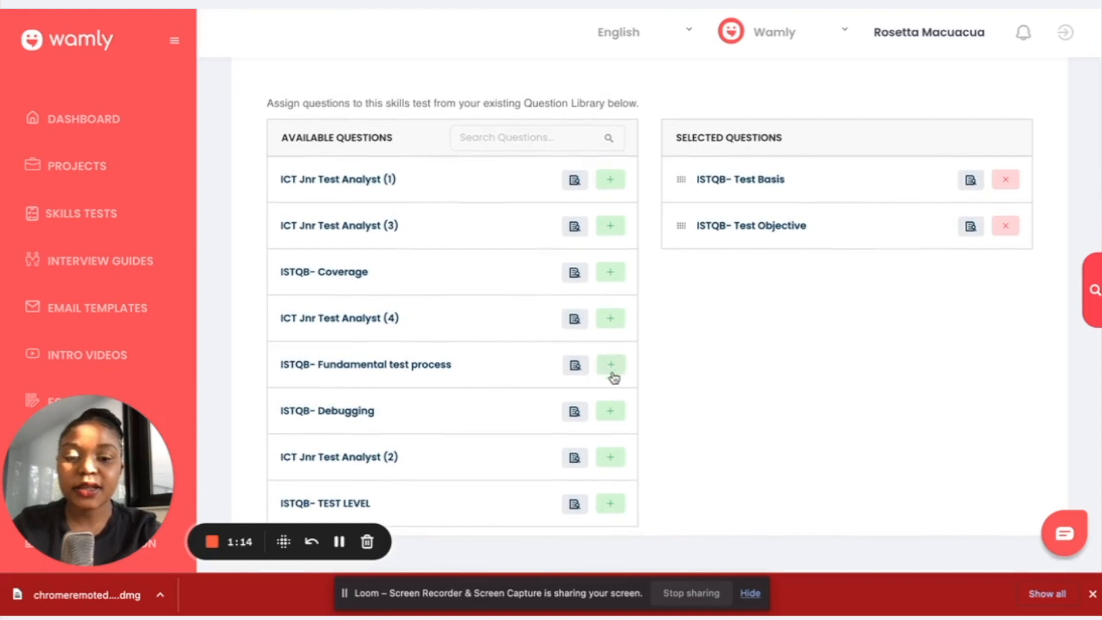
left_click(614, 421)
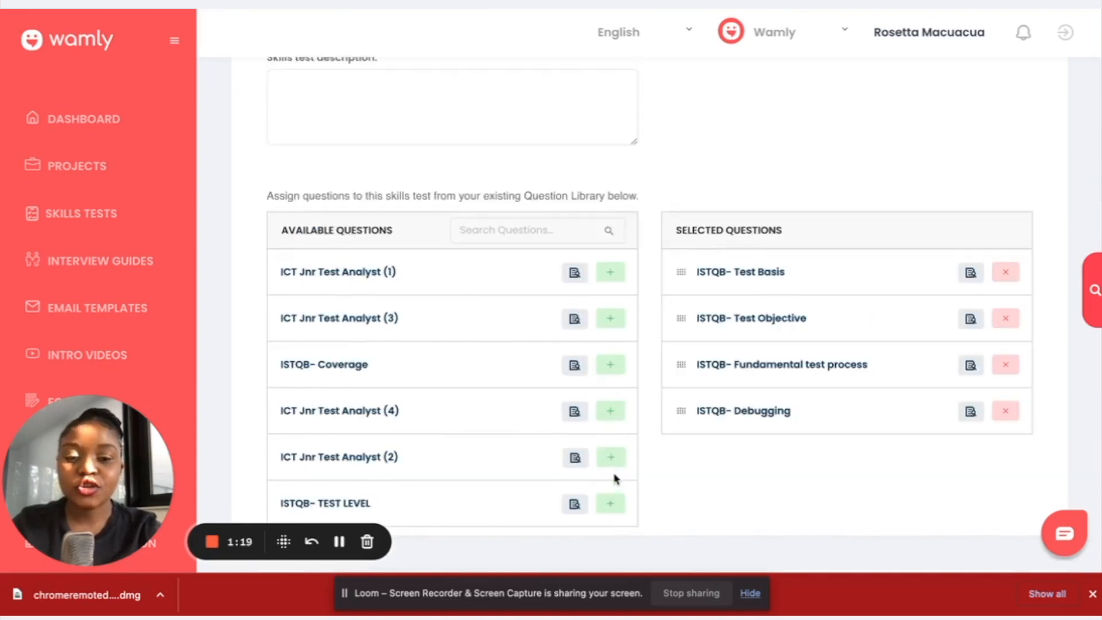
left_click(609, 505)
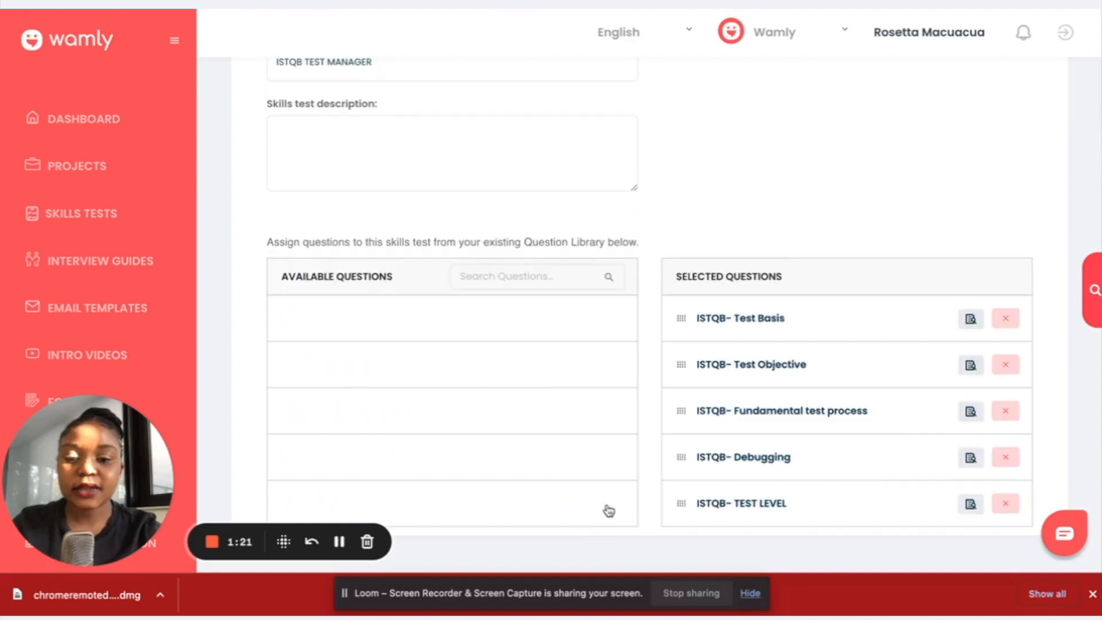
left_click(614, 409)
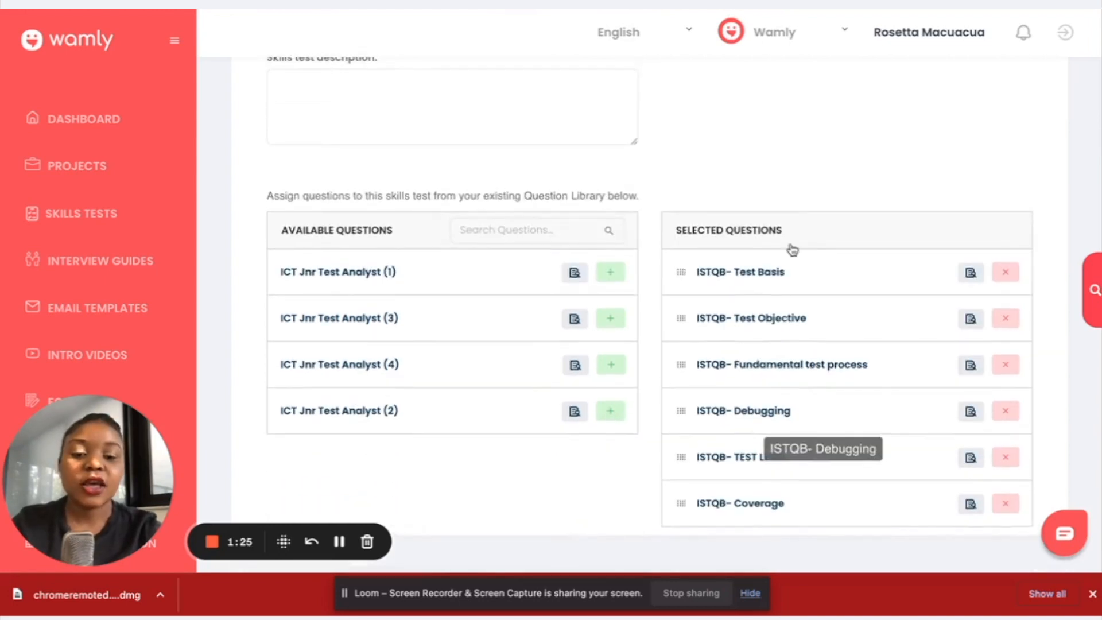
Preview the first two questions of the skills test, exit the preview and create the skills test.
scroll(780, 364, "up", 2)
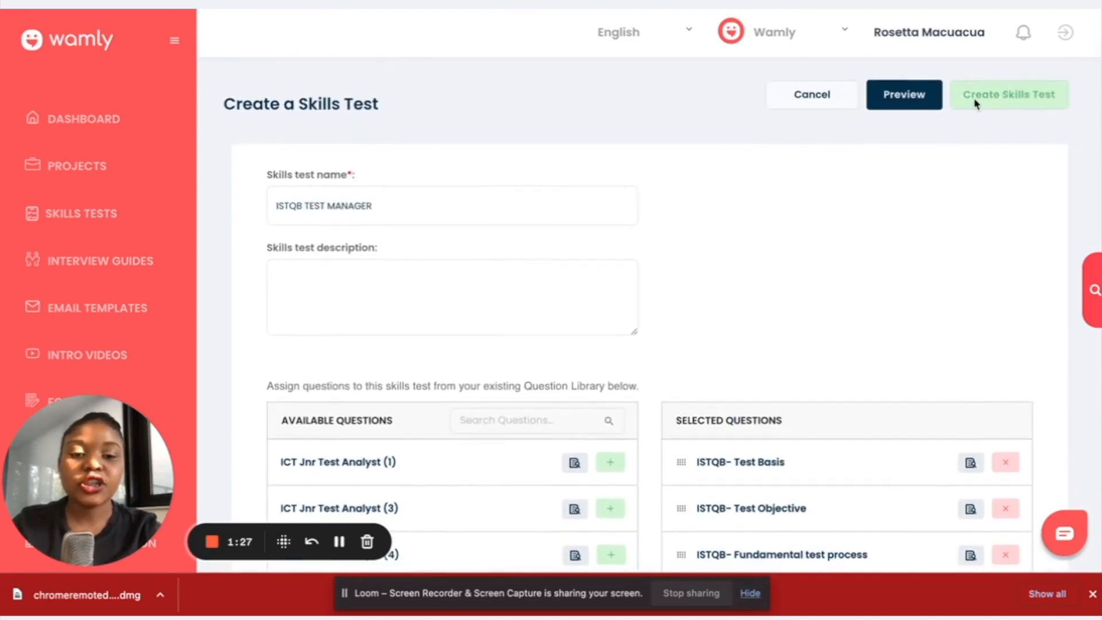
left_click(907, 104)
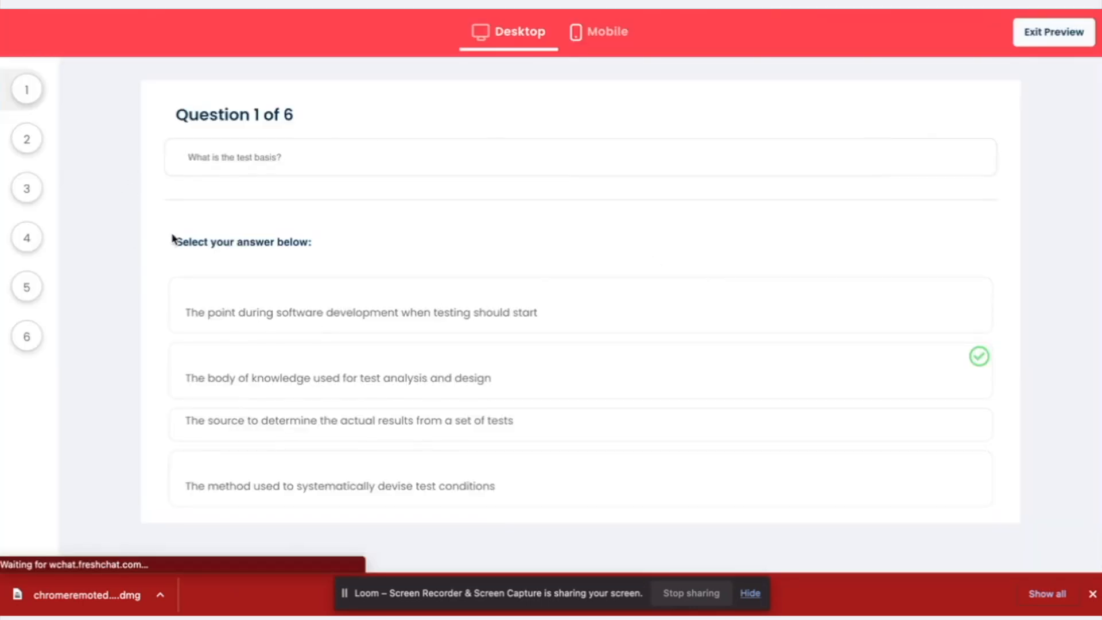
left_click(36, 147)
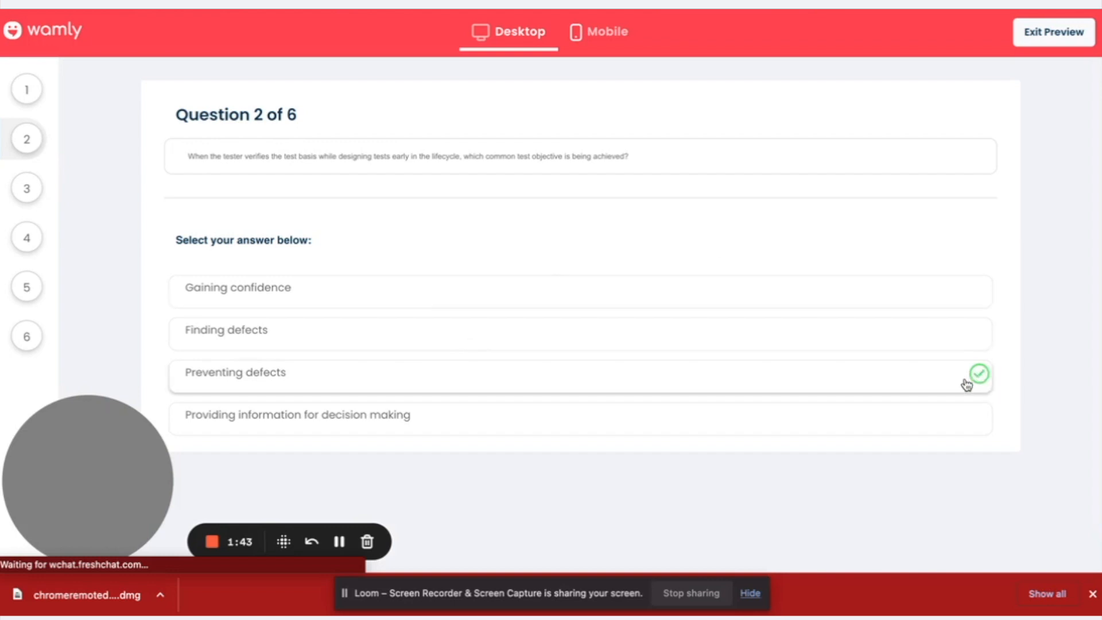
left_click(1068, 35)
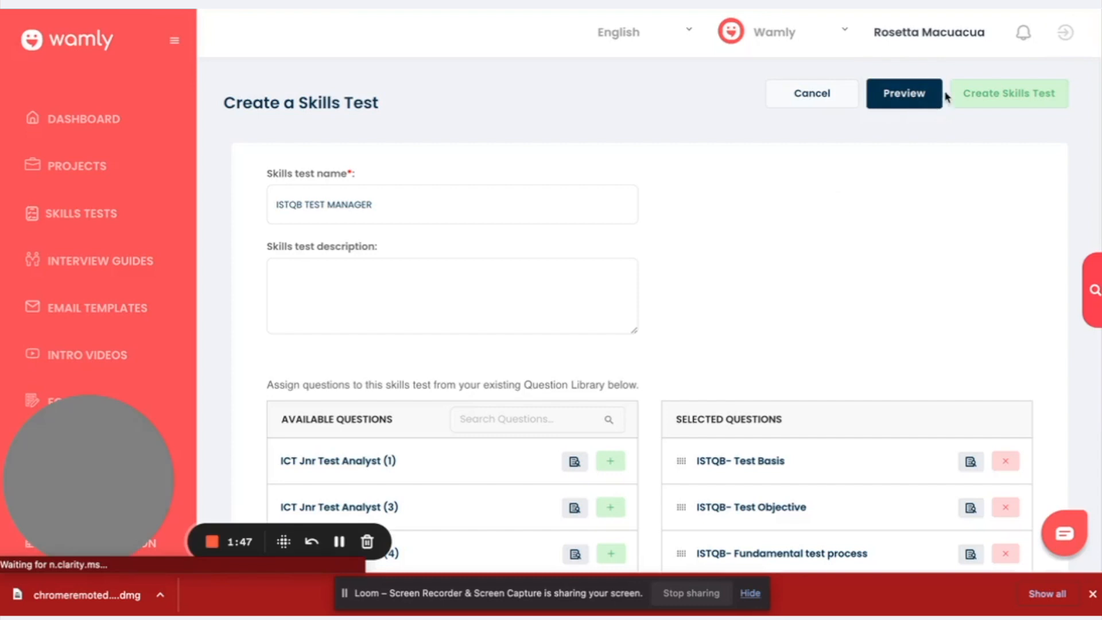
left_click(1027, 102)
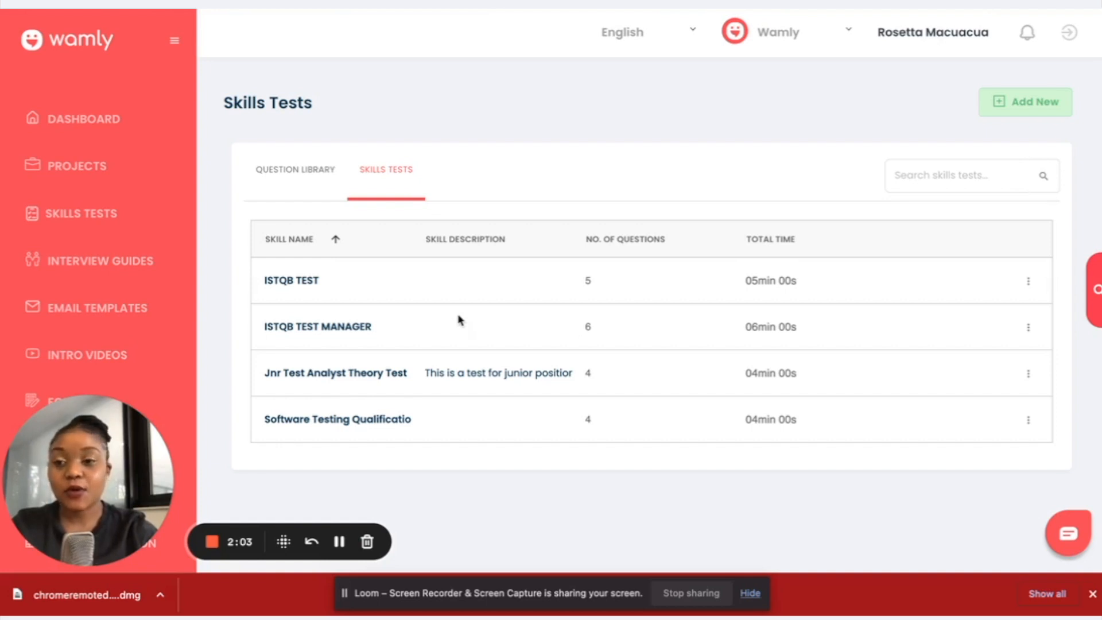
Open the Jnr Test Analyst project for editing.
left_click(88, 171)
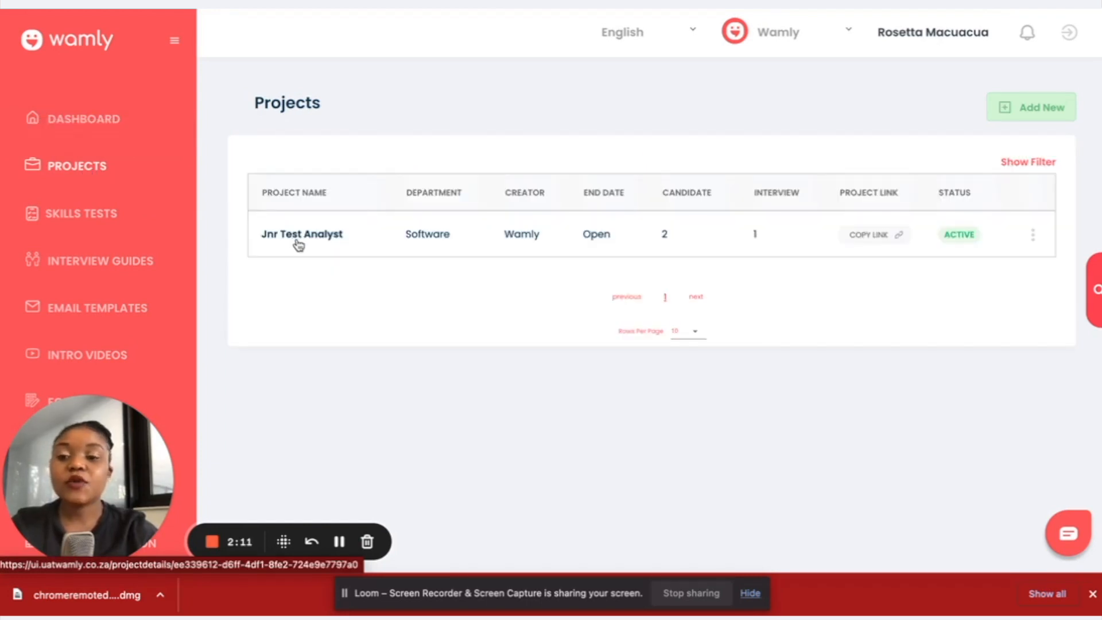
left_click(298, 237)
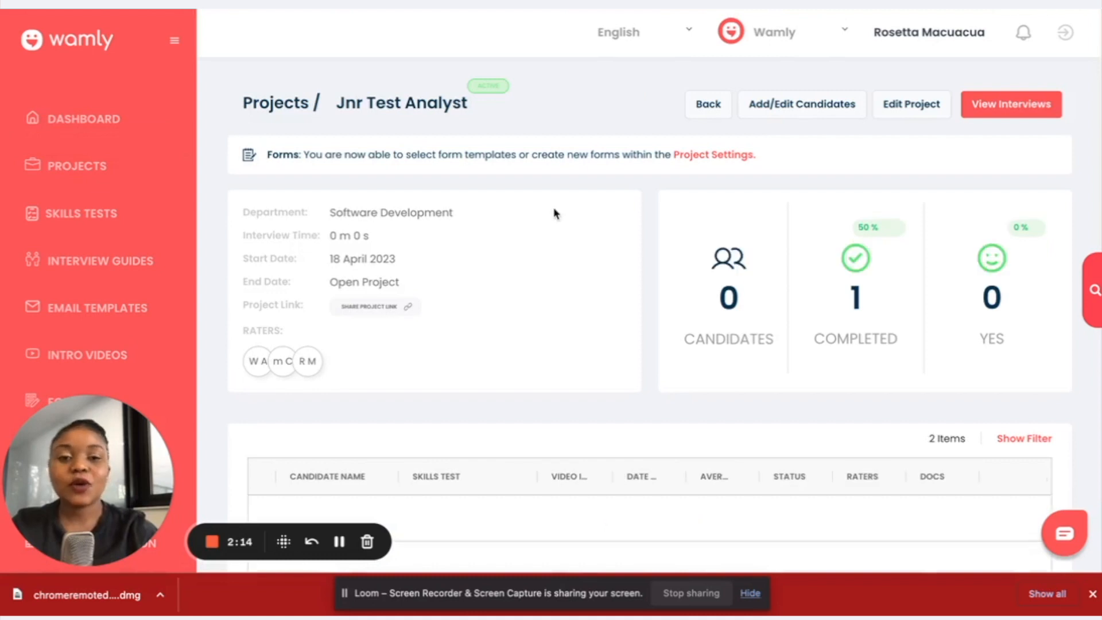
left_click(918, 112)
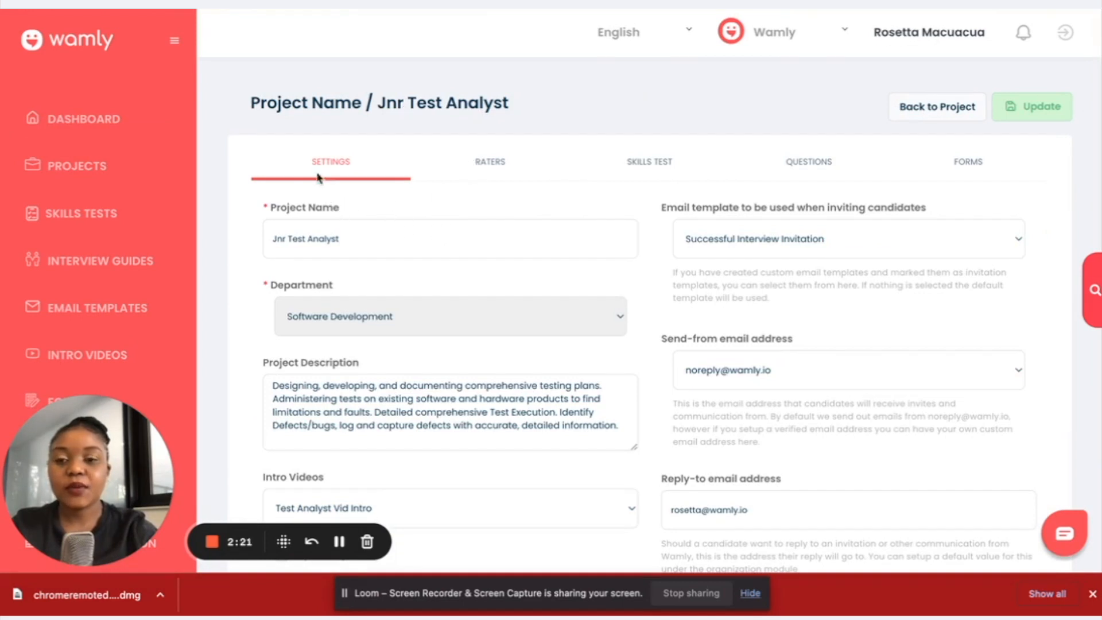
Disable the display of skills test results to raters in the project's rater options and enable it again.
left_click(501, 174)
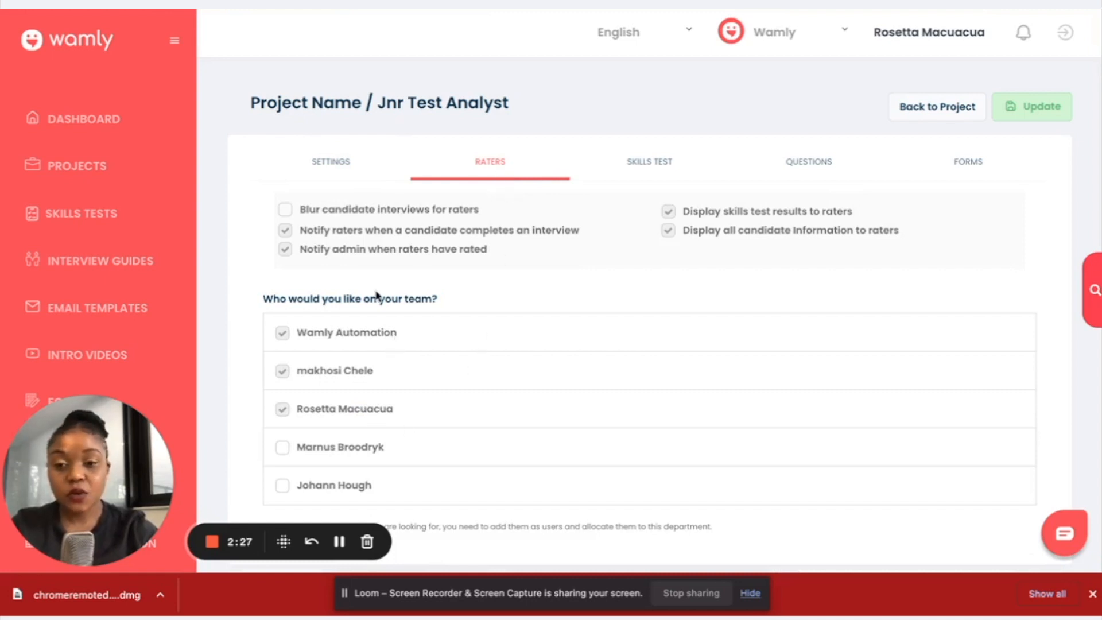
mouse_move(702, 218)
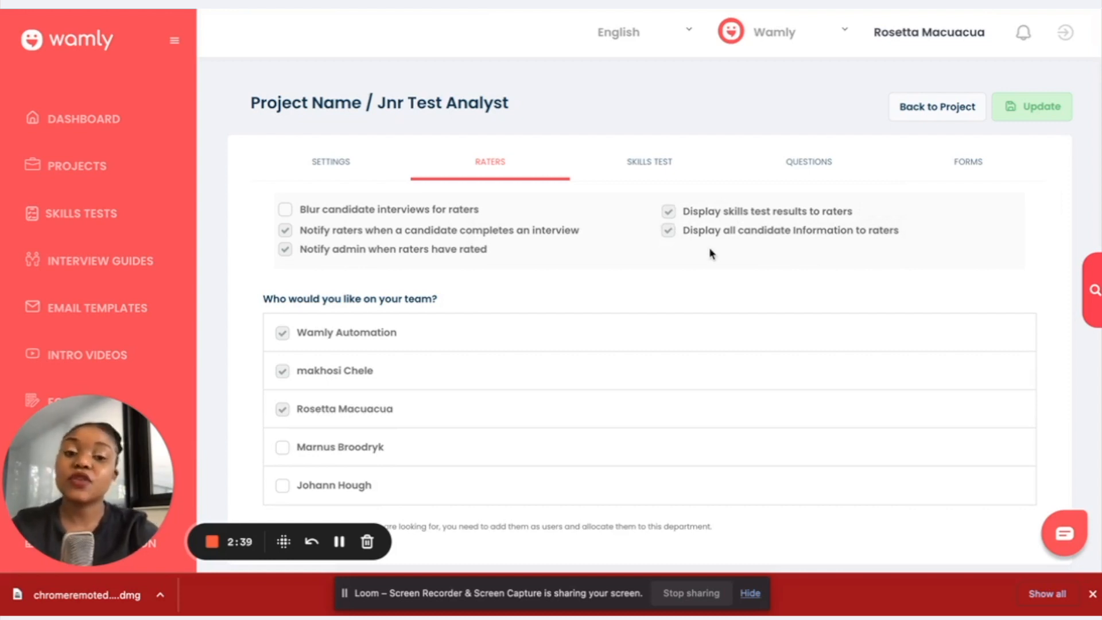
left_click(668, 212)
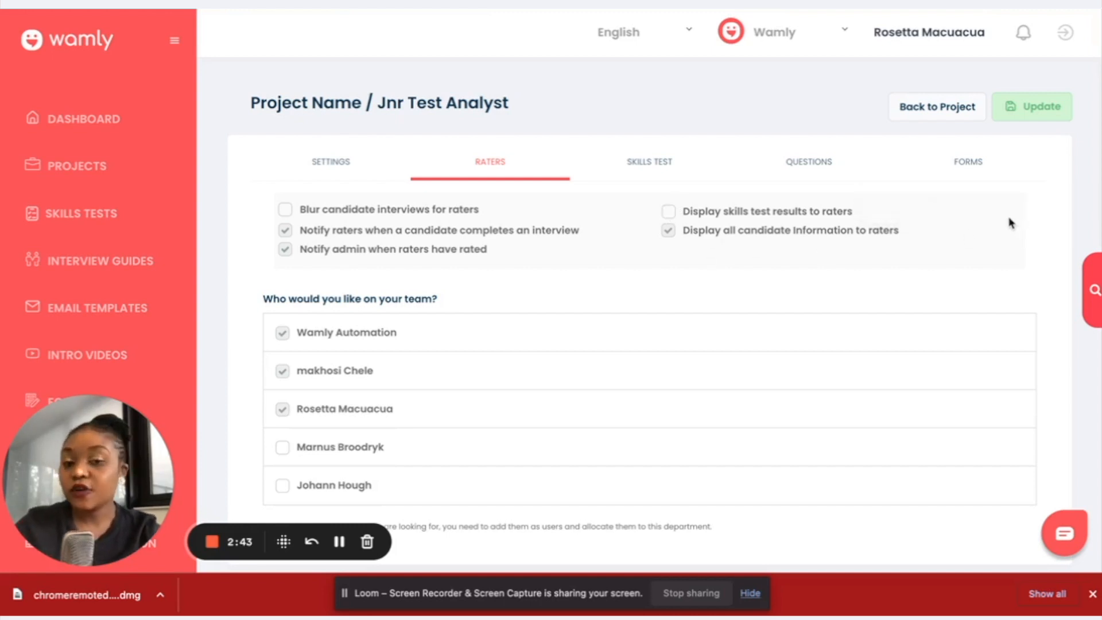
left_click(670, 213)
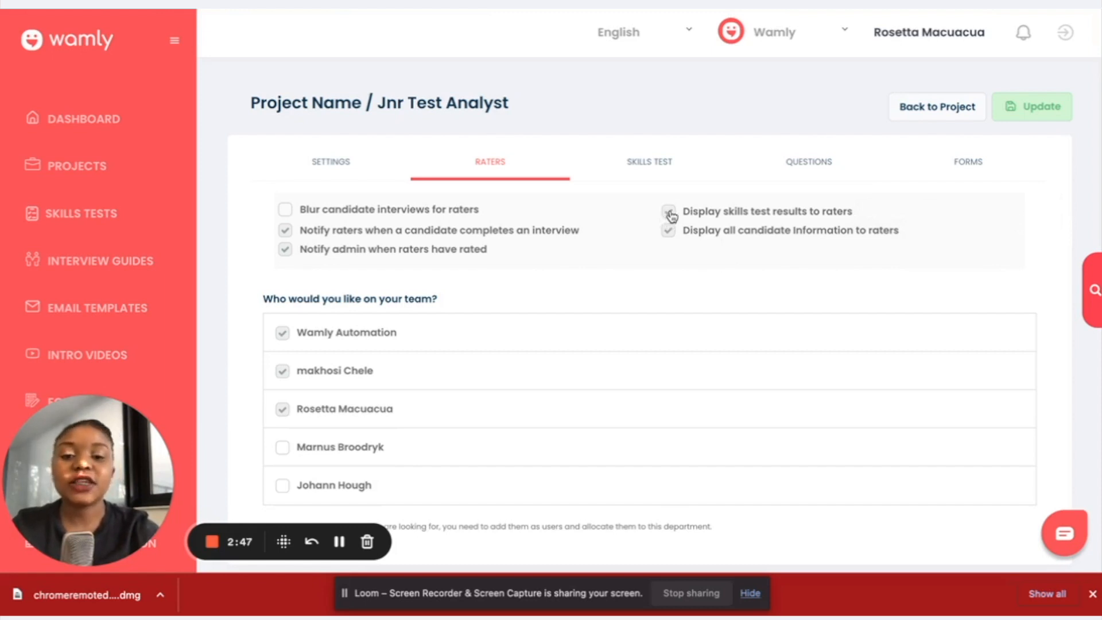
Toggle the project's skills test before the interview off and on again, and select ISTQB TEST MANAGER (6) as the test.
left_click(650, 164)
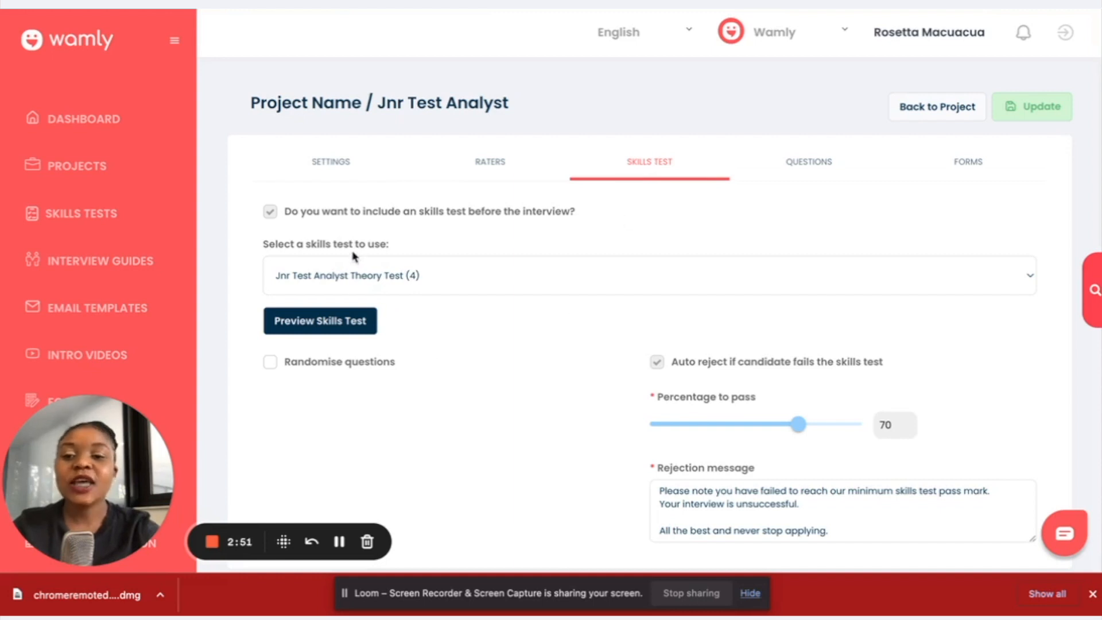
left_click(272, 213)
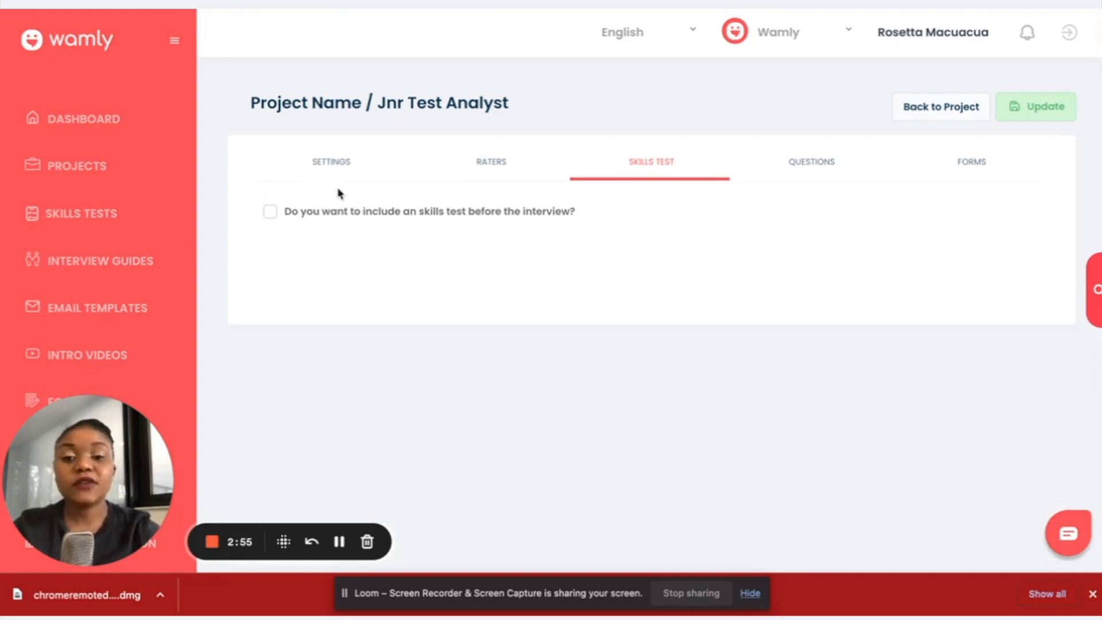
mouse_move(334, 217)
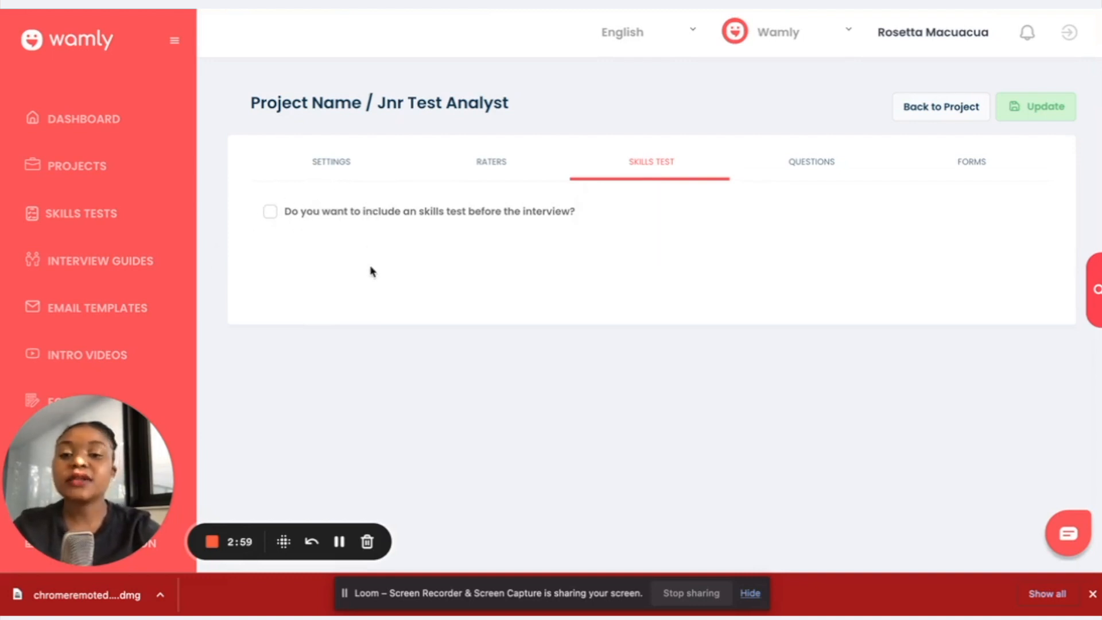
left_click(282, 218)
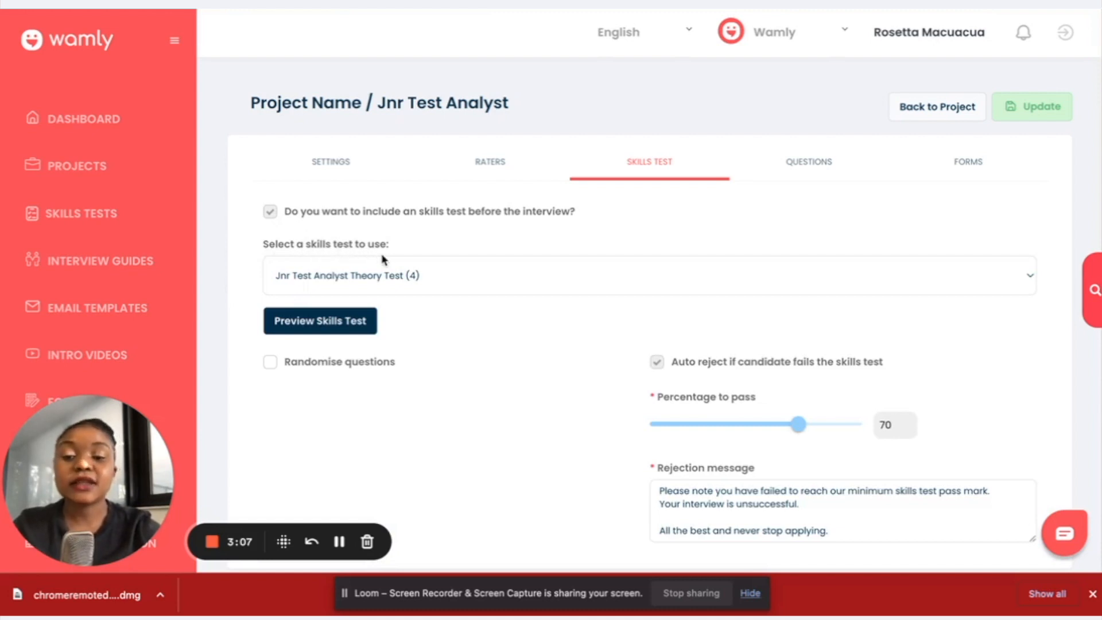
left_click(450, 290)
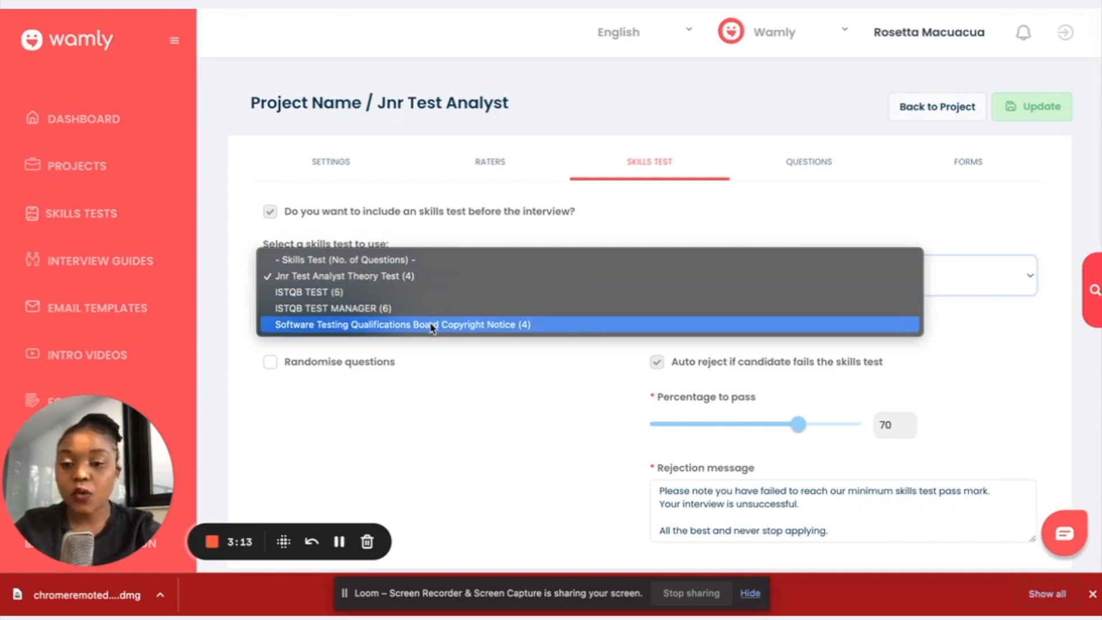
left_click(360, 312)
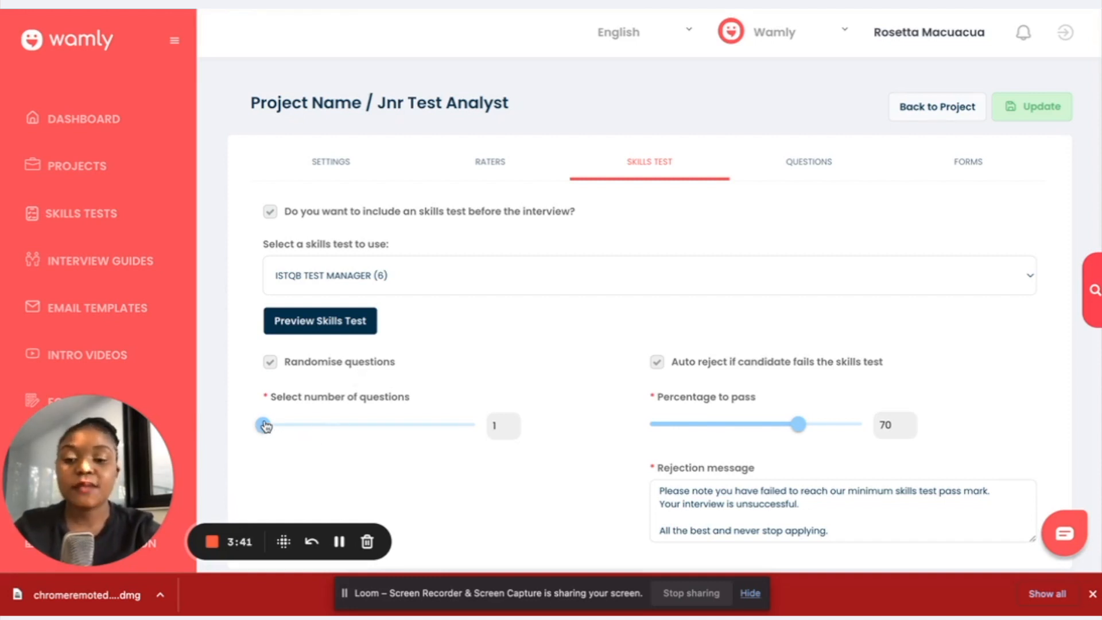
Set the number of skills test questions to 4 and the percentage to pass to 90.
left_click_drag(263, 424, 467, 427)
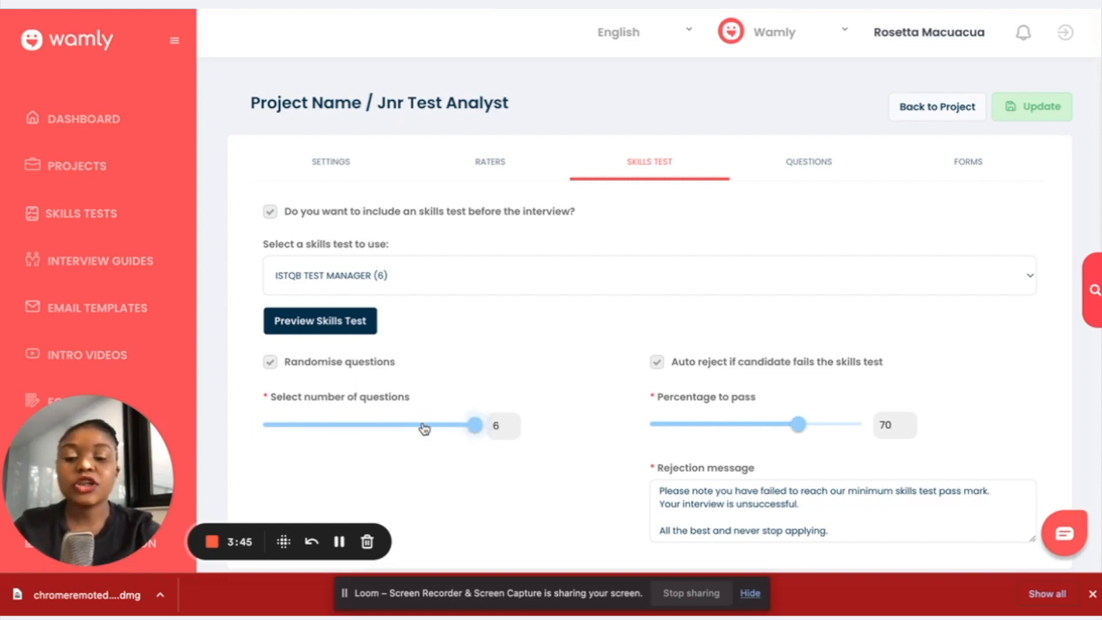
left_click(397, 430)
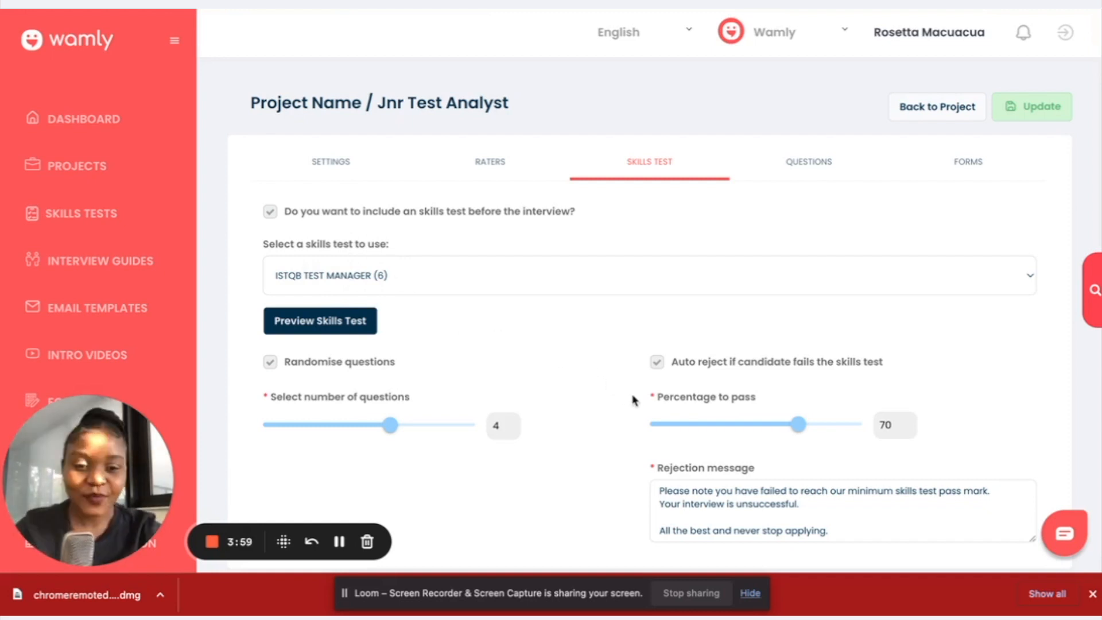
mouse_move(677, 368)
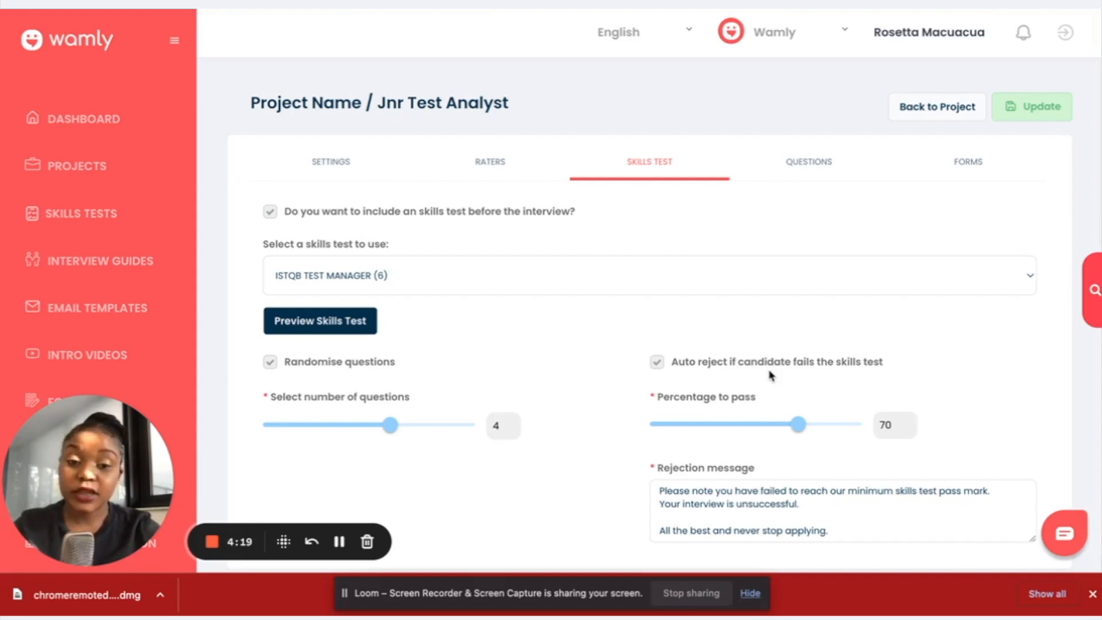
left_click_drag(800, 425, 842, 430)
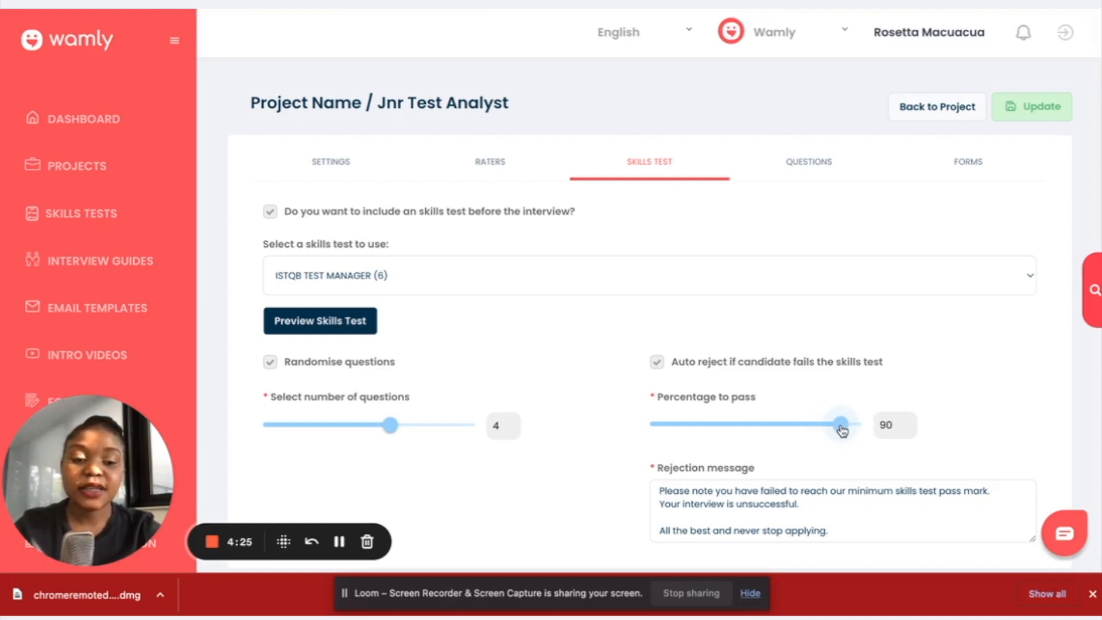
Clear the entire rejection message for candidates who fail the skills test.
scroll(840, 460, "down", 1)
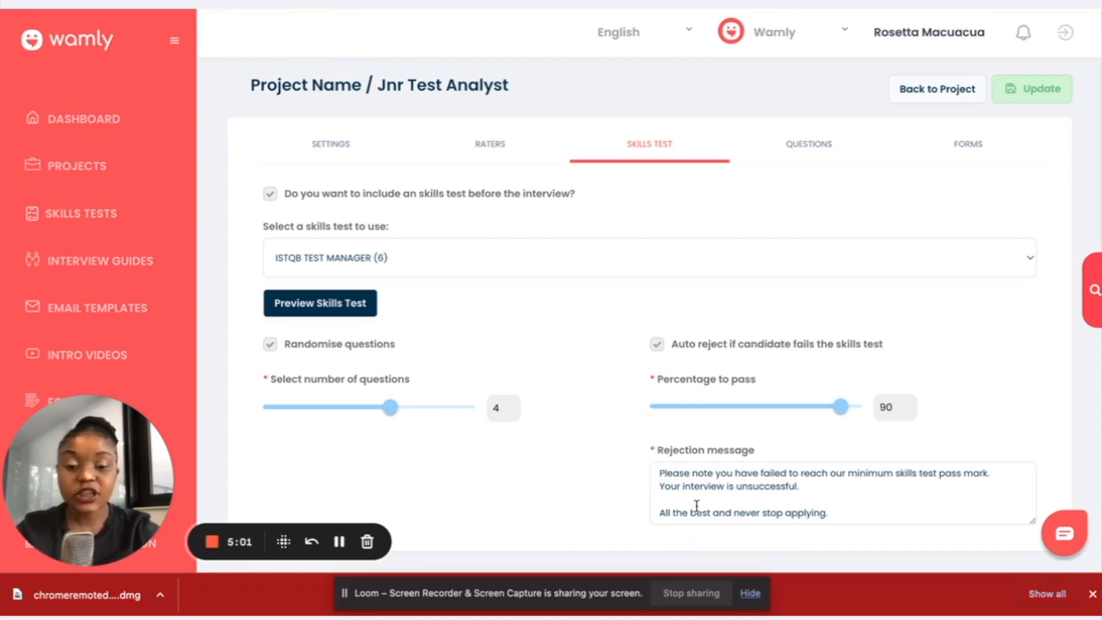
left_click(682, 486)
left_click_drag(849, 527, 663, 464)
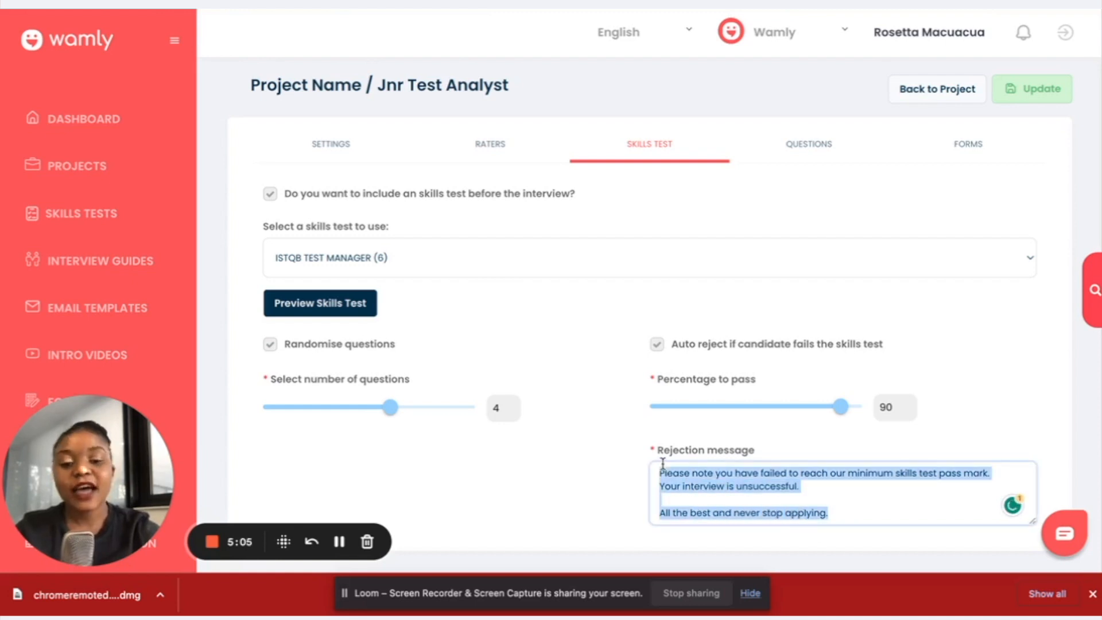
key("BackSpace")
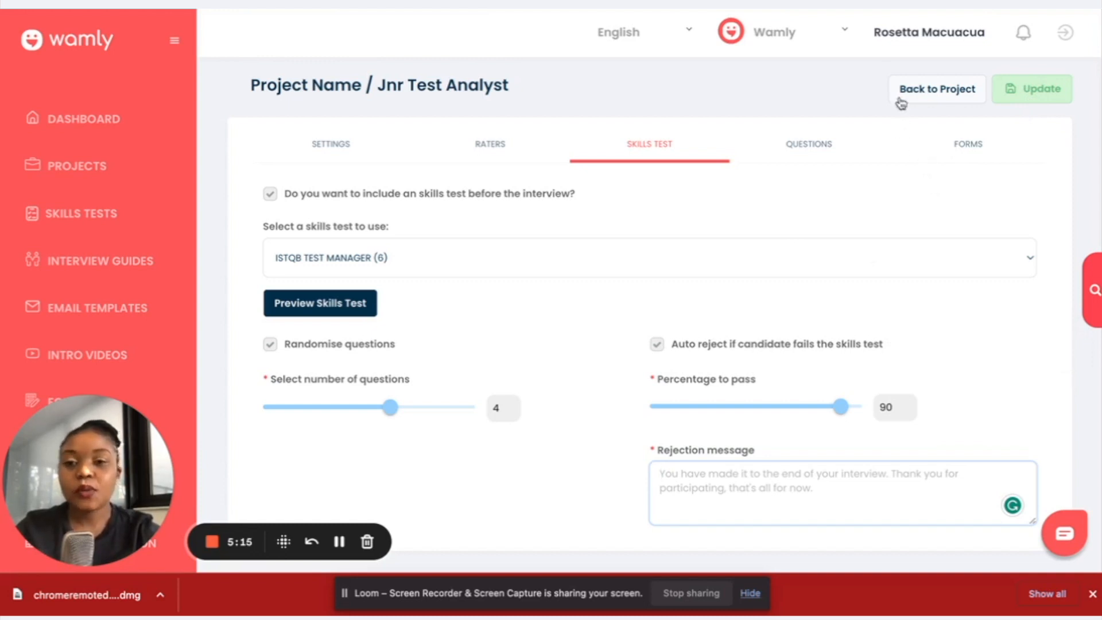
View the project's interview questions and forms, and leave the project settings without updating them.
left_click(804, 156)
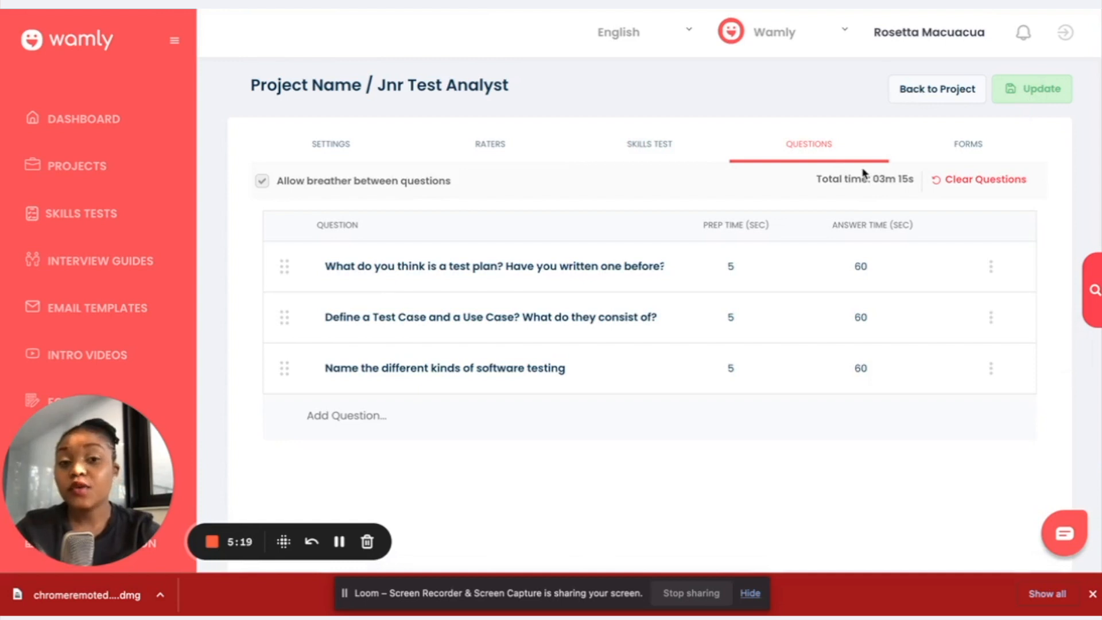
left_click(968, 160)
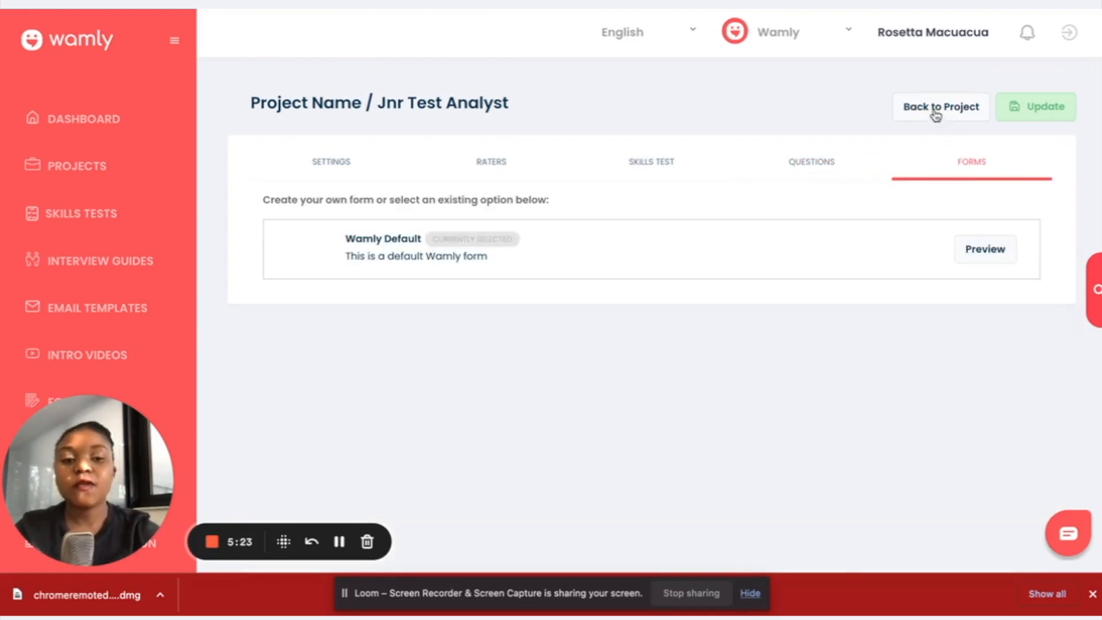
left_click(936, 114)
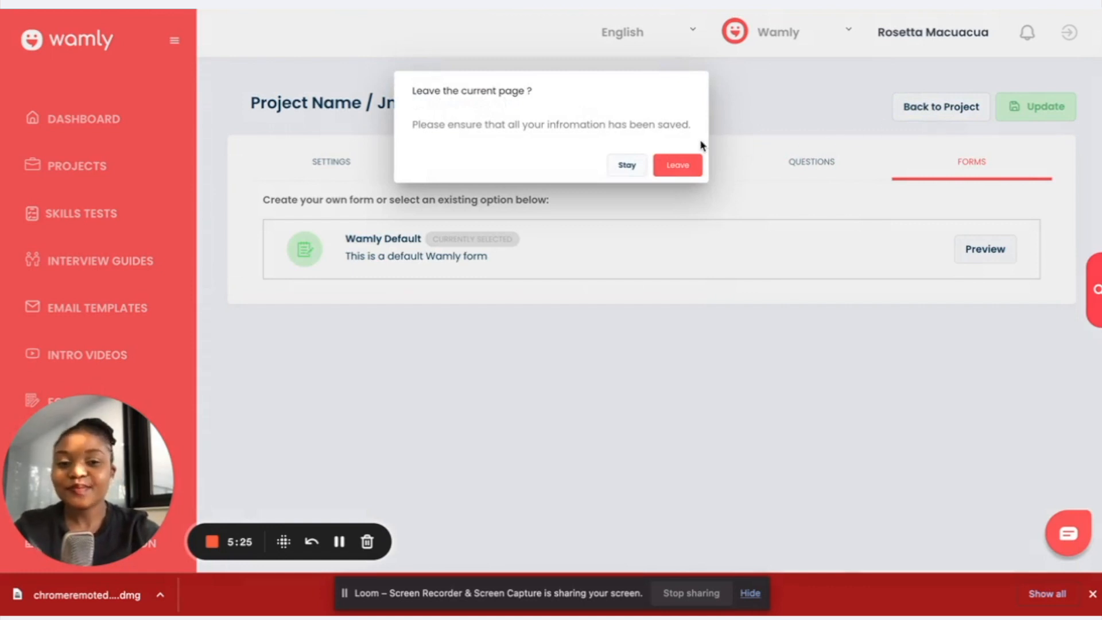
left_click(682, 166)
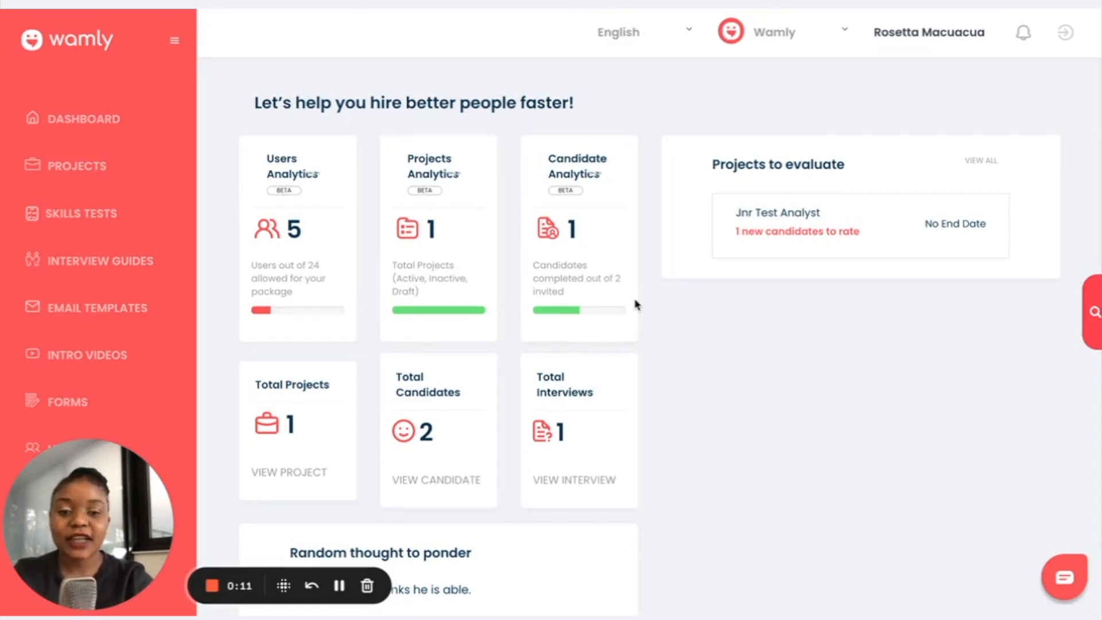
Open the completed candidate's interview in the Jnr Test Analyst project, view their skills test answers to questions 1 and 4, and exit the preview.
left_click(770, 231)
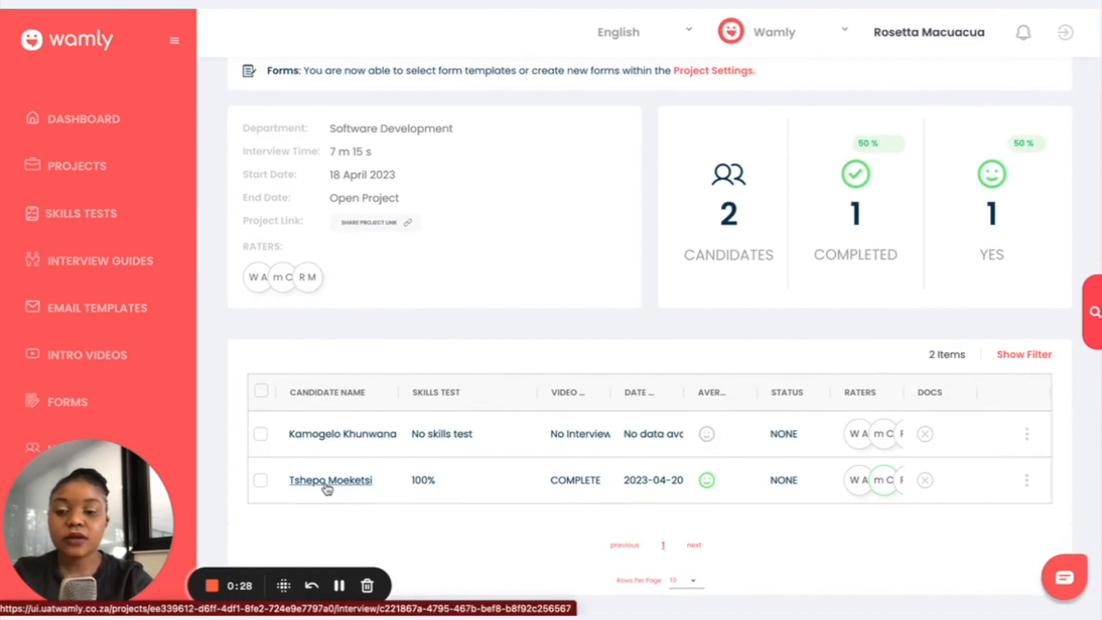
left_click(327, 485)
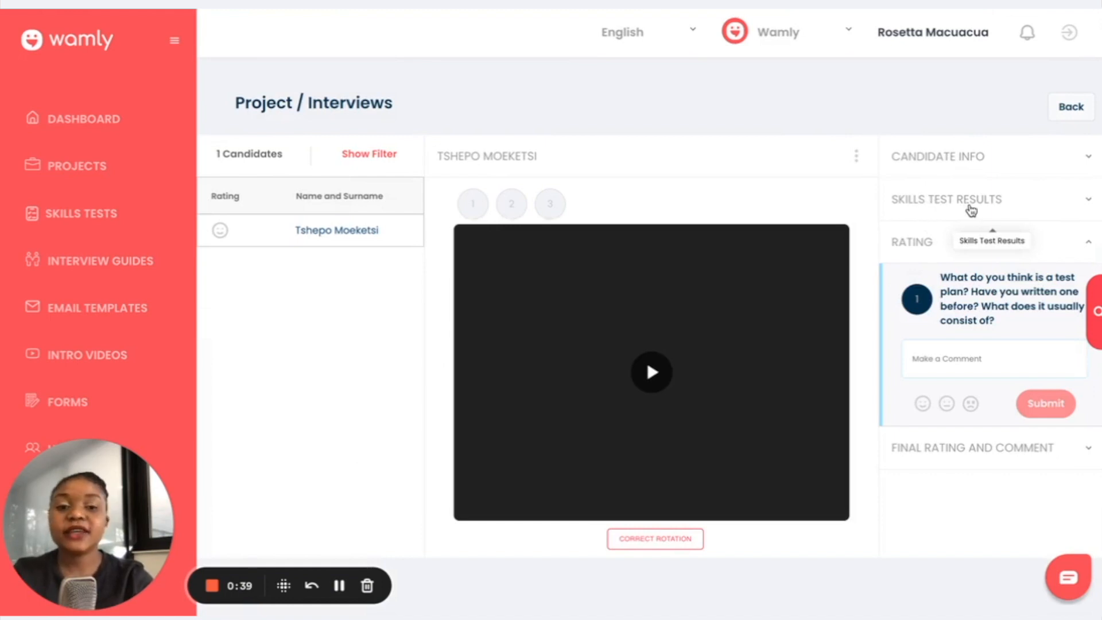
left_click(971, 211)
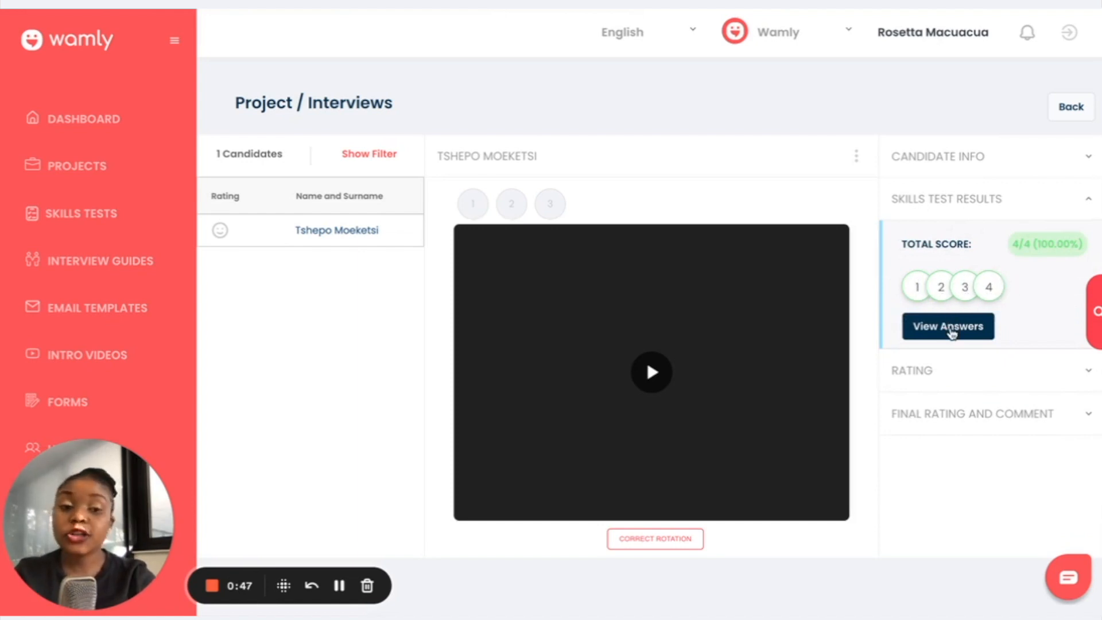
left_click(950, 332)
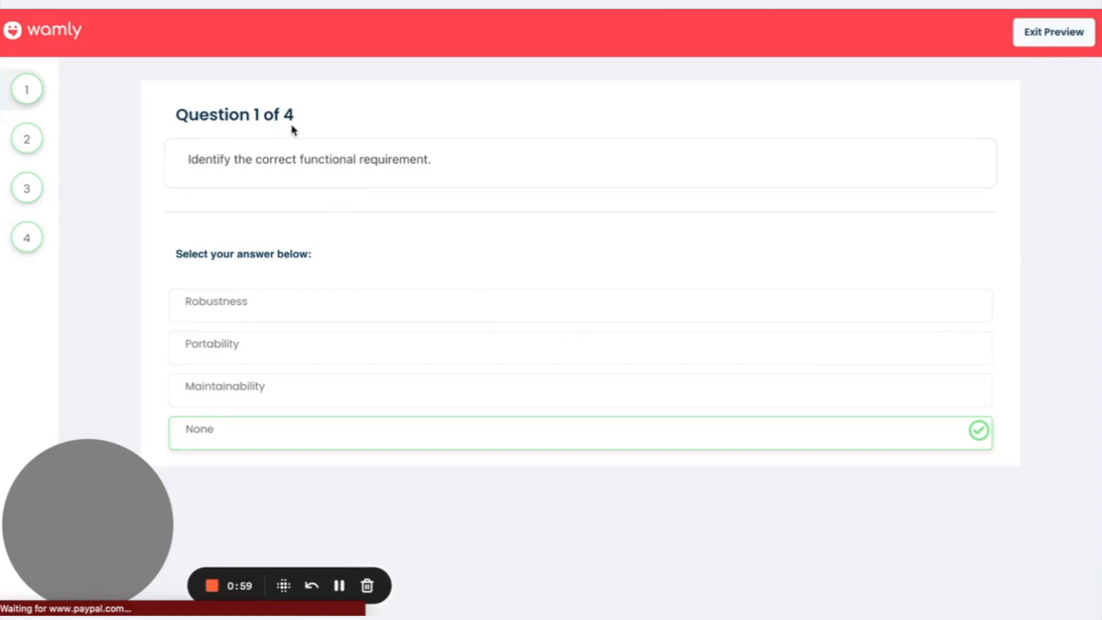
left_click(28, 238)
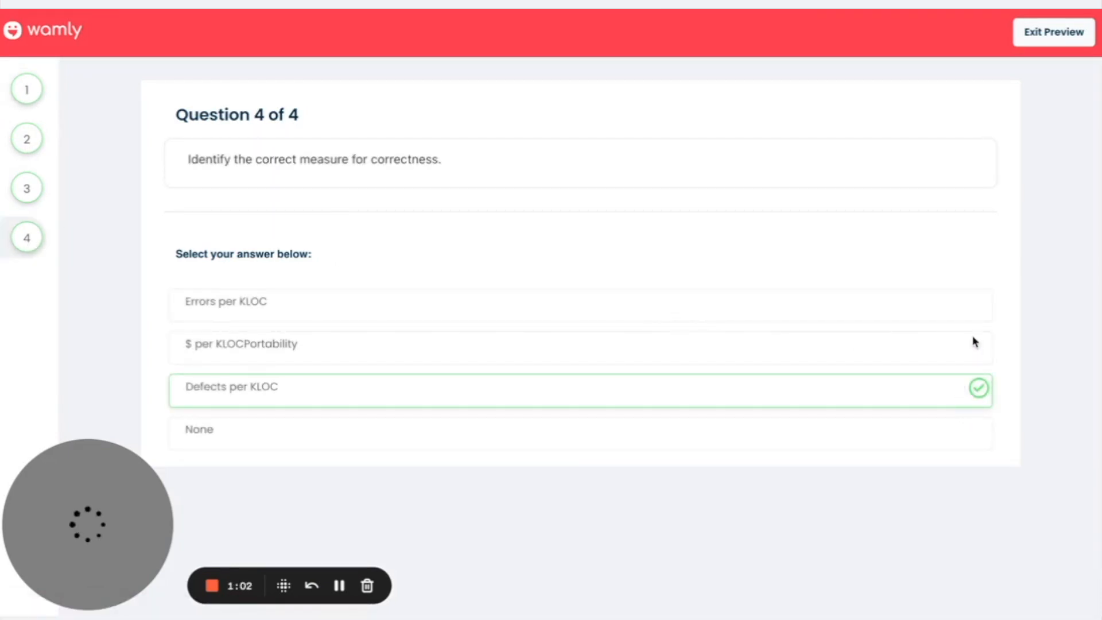
left_click(1068, 47)
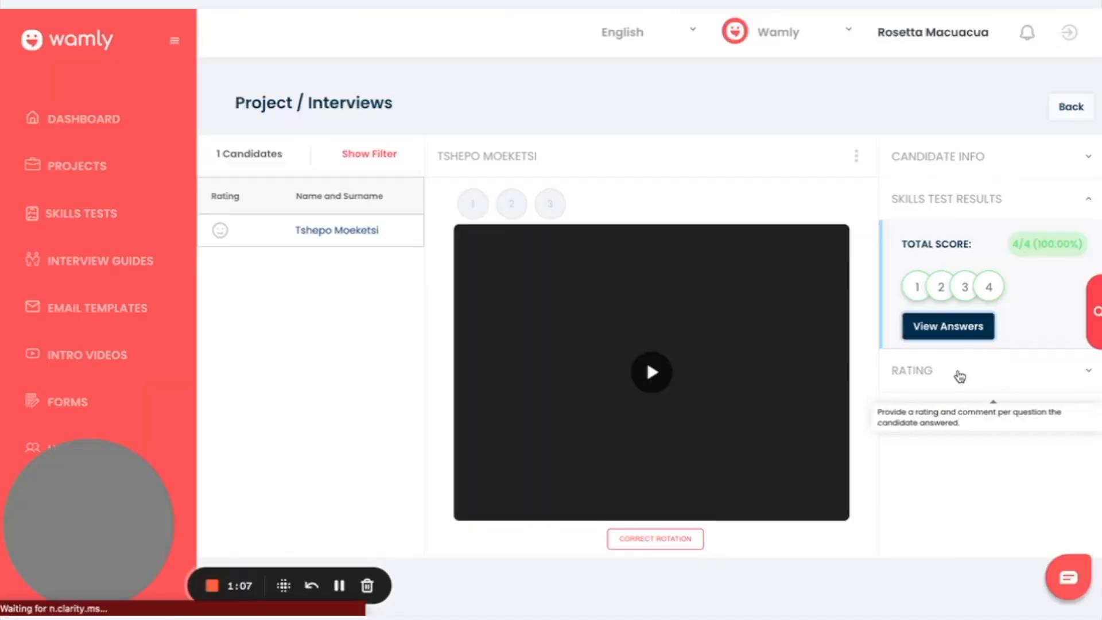
Submit a final rating of Yes for the candidate without a comment.
left_click(960, 377)
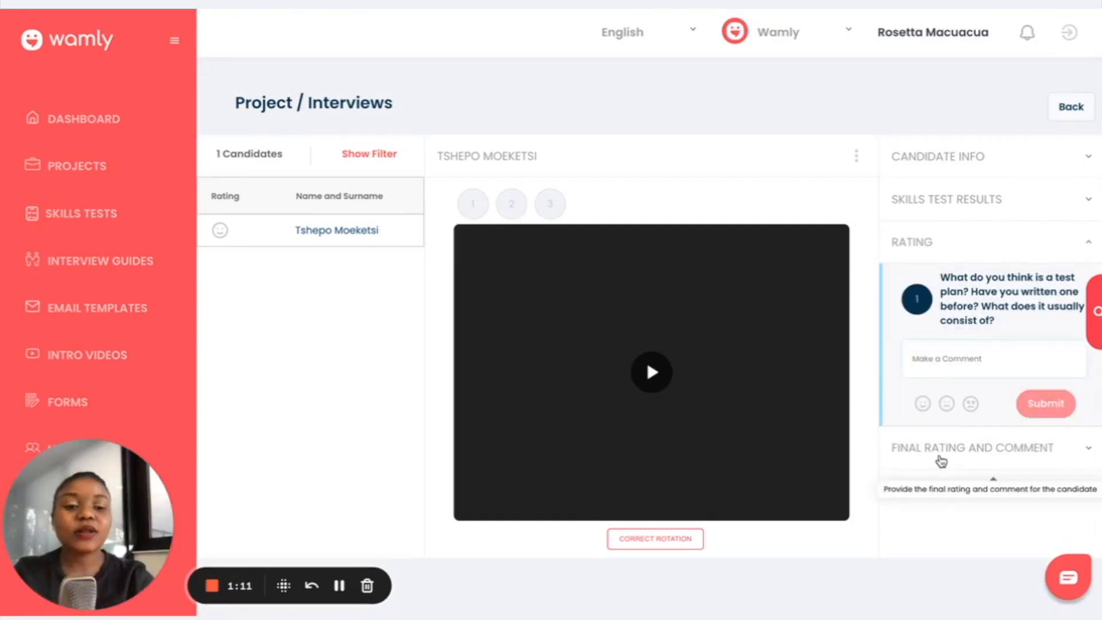
left_click(939, 459)
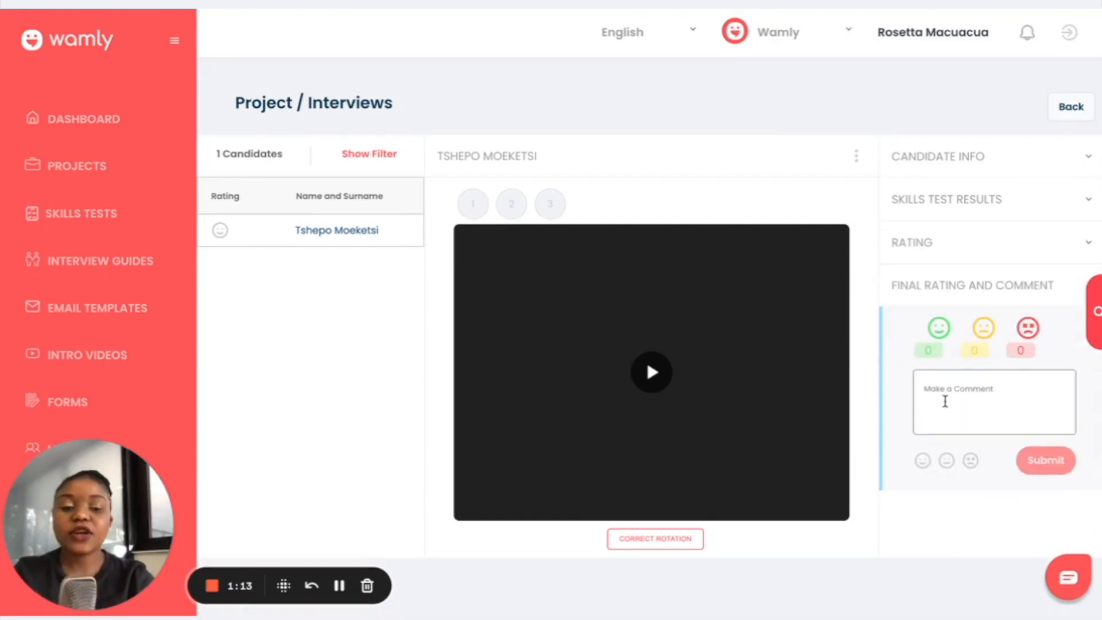
left_click(930, 426)
left_click(922, 460)
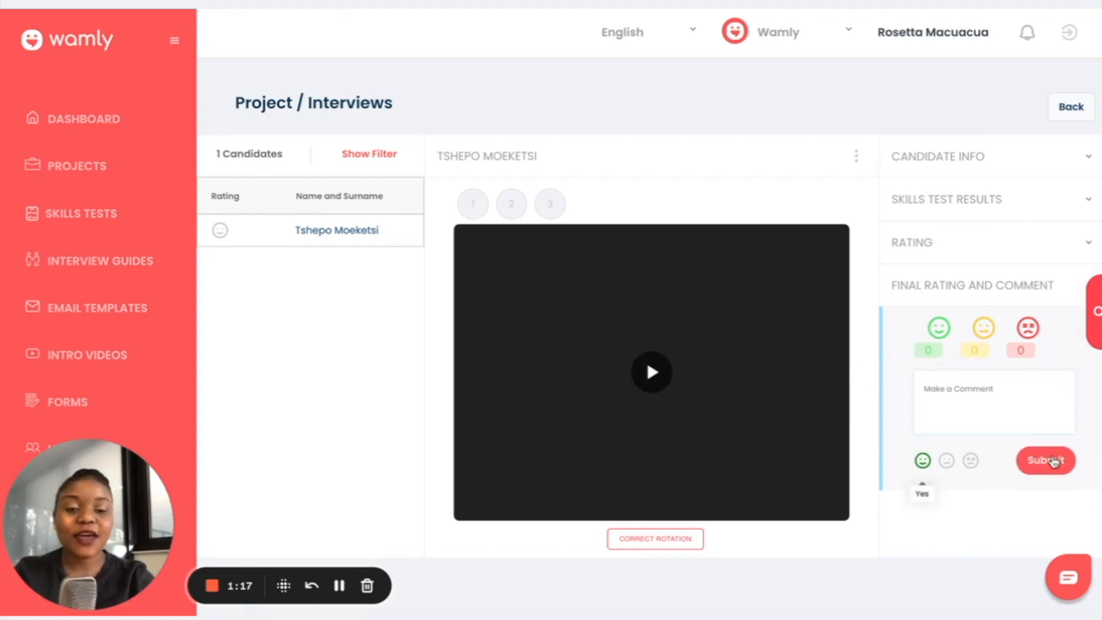
left_click(1043, 461)
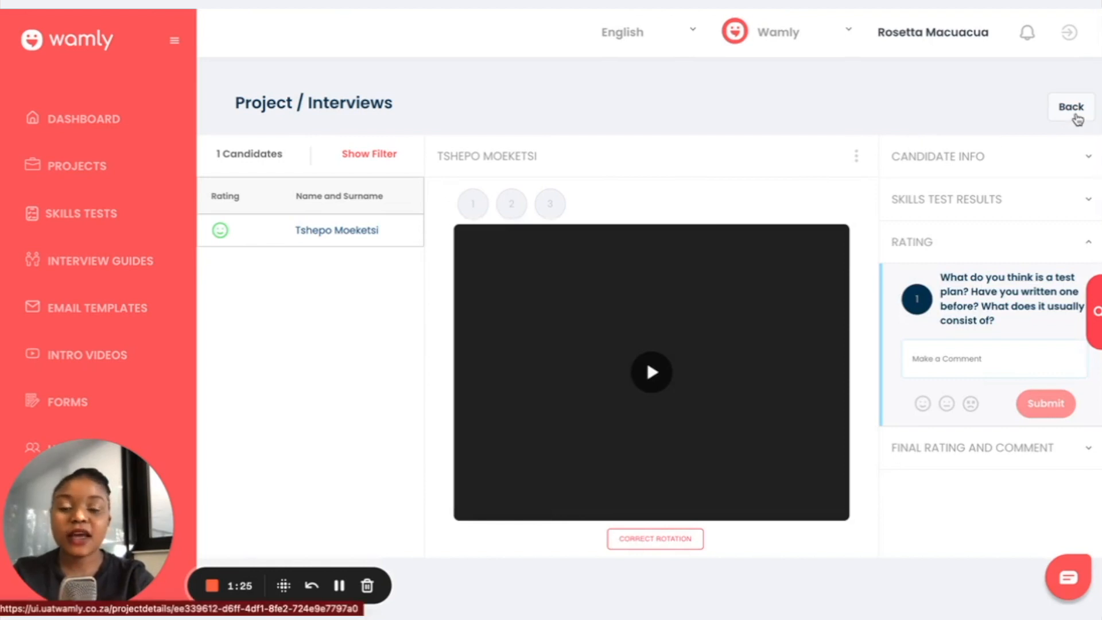
Return to the project's candidate list and hide the main navigation to examine the candidates' skills test and rating columns in full.
left_click(1071, 108)
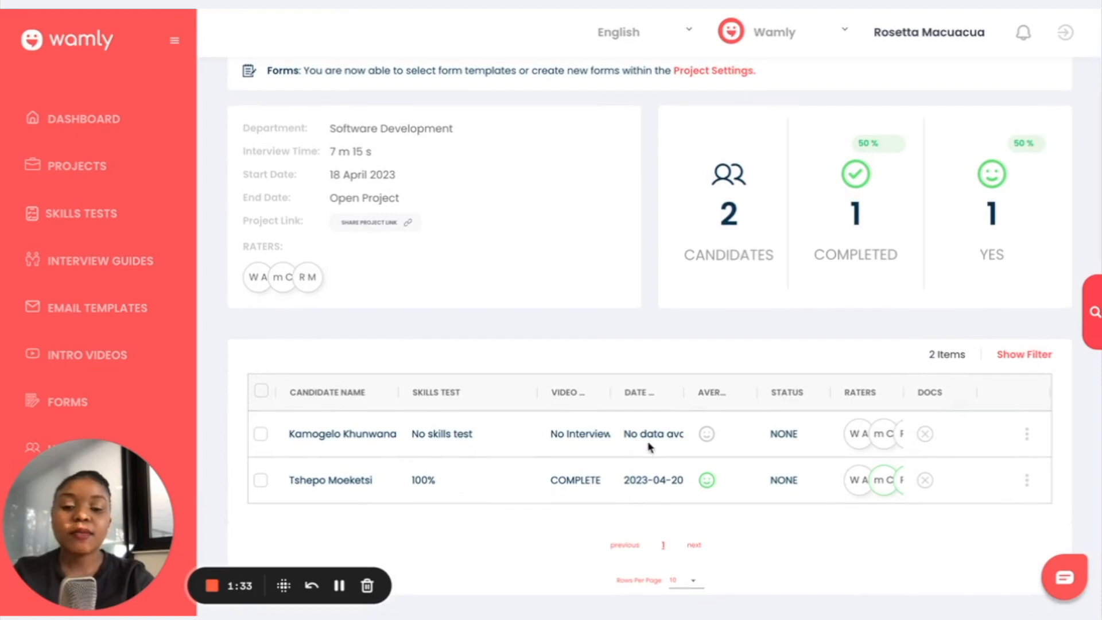
left_click(176, 49)
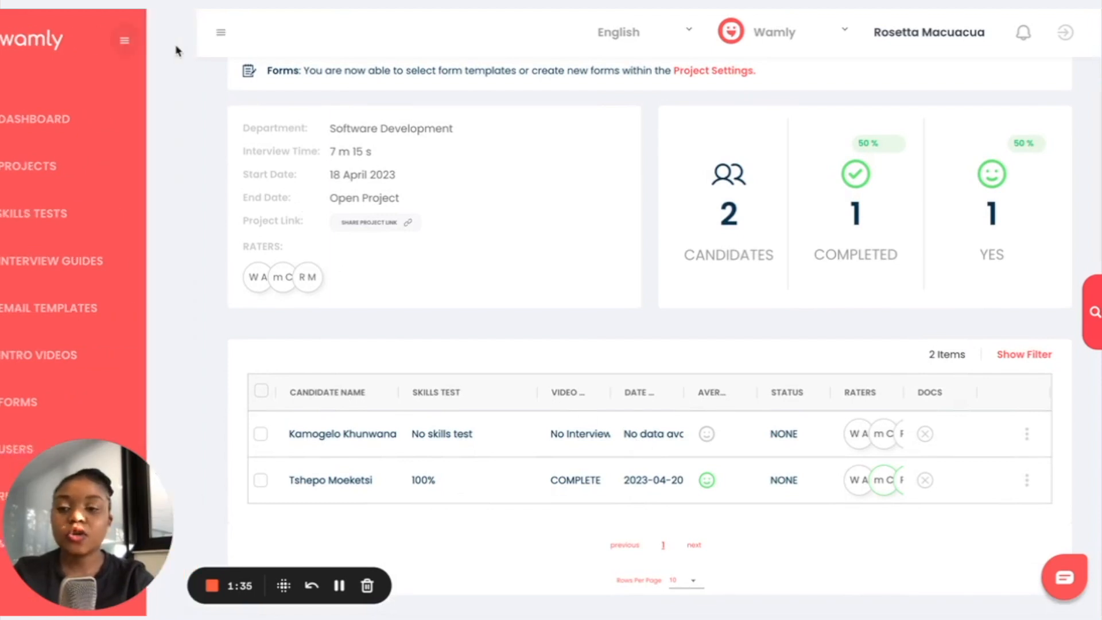
scroll(484, 391, "down", 1)
scroll(483, 391, "up", 1)
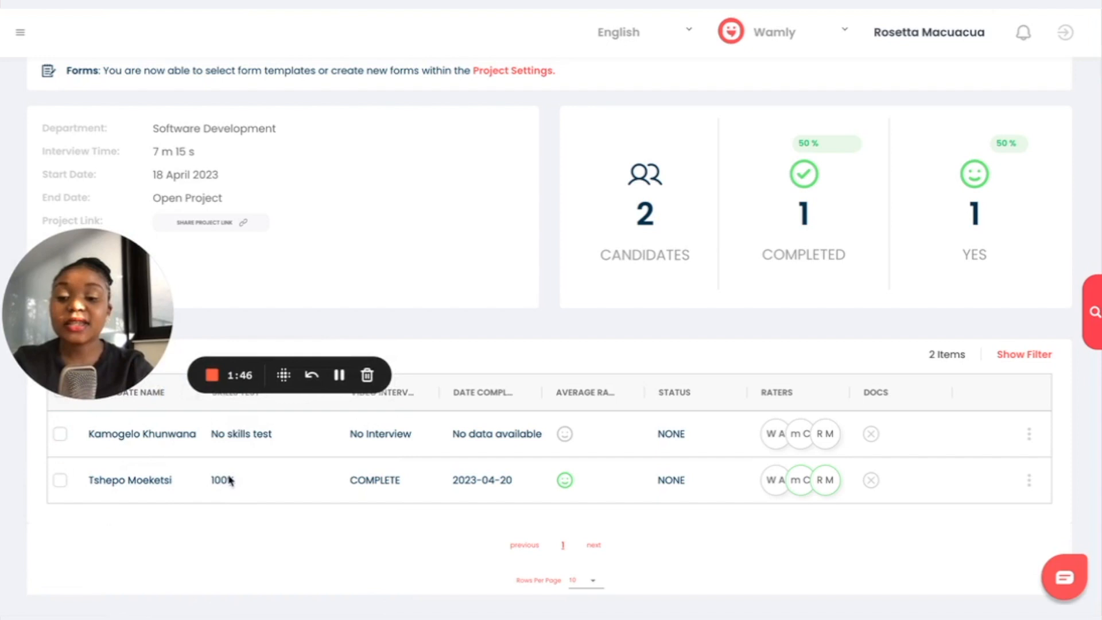
left_click_drag(79, 248, 81, 155)
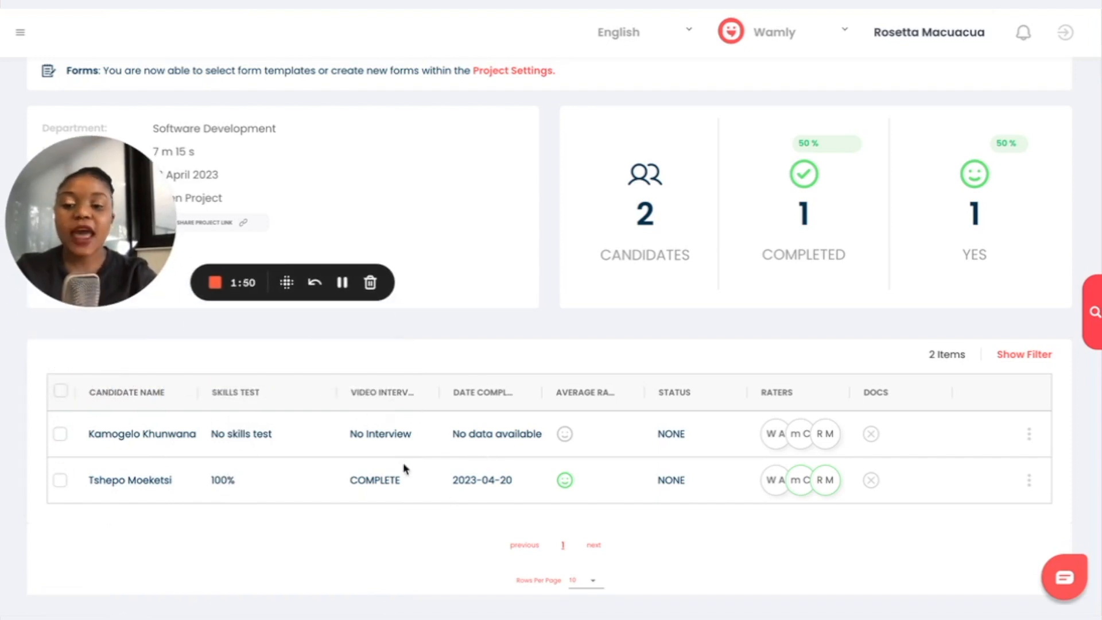